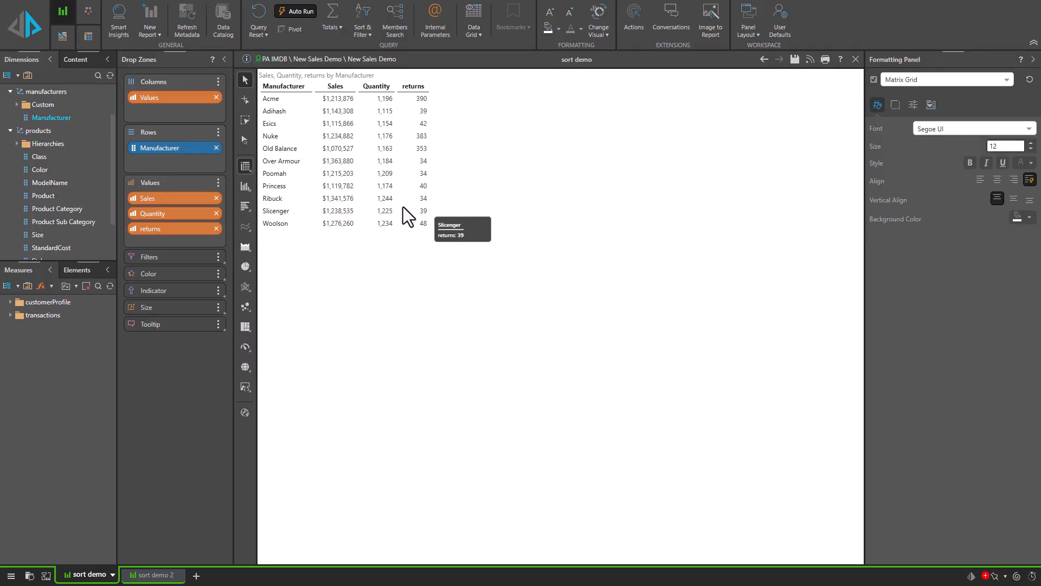
Step: Sort the grid's manufacturer rows by their Sales values in ascending order
right_click(340, 87)
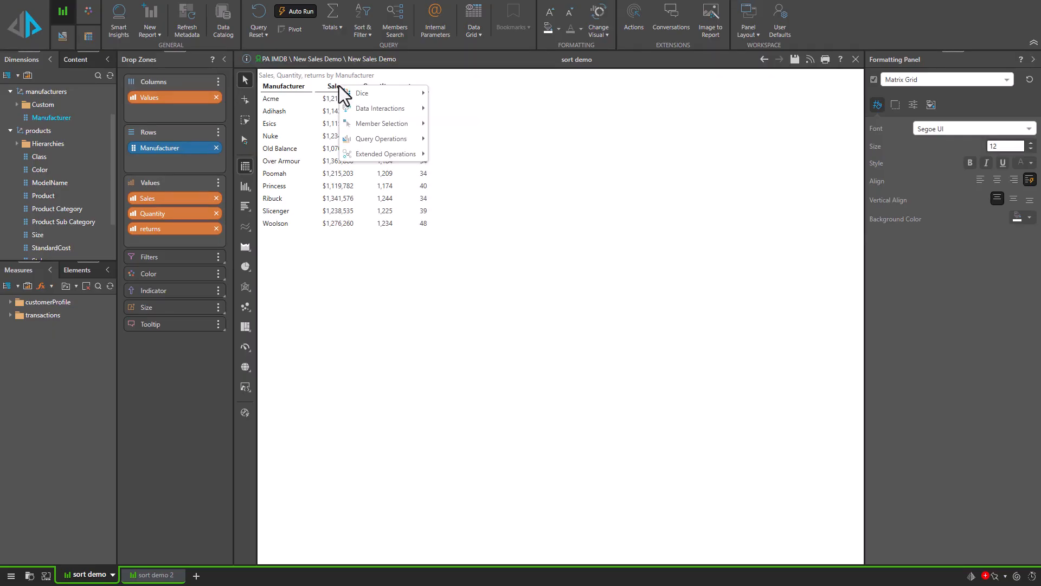
mouse_move(396, 140)
mouse_move(459, 154)
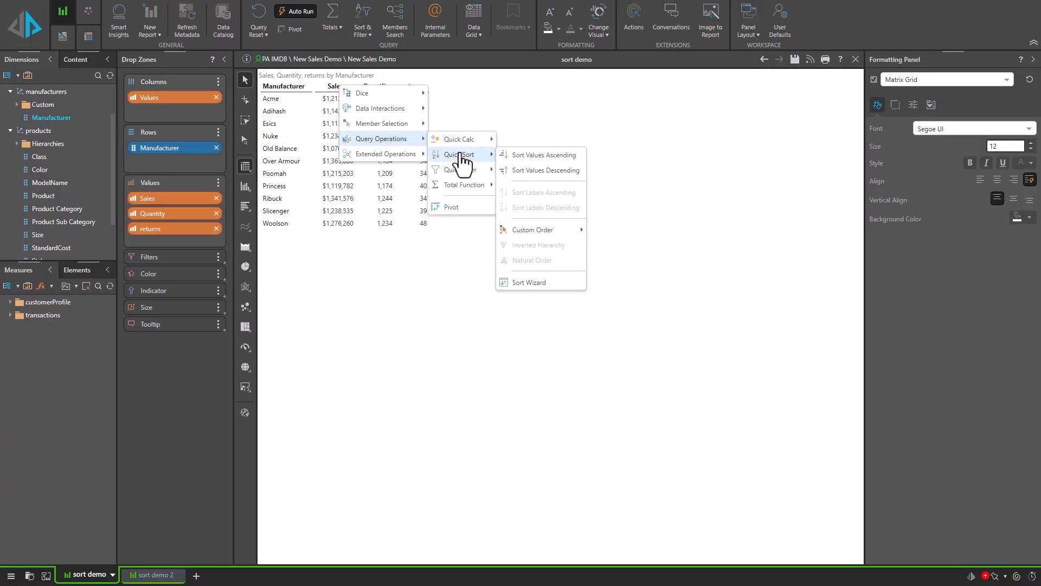
click(544, 155)
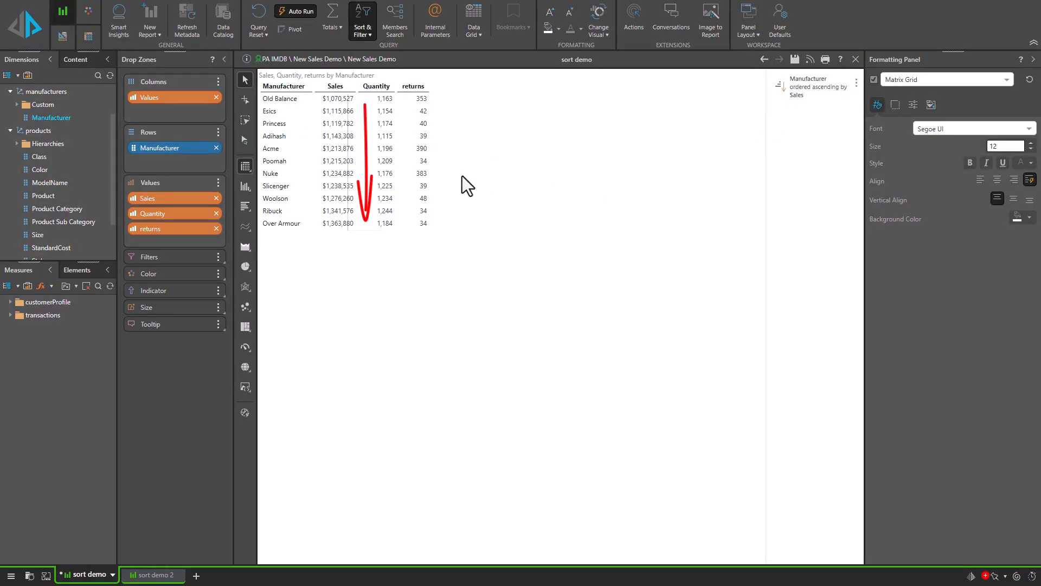
Step: Review the Sales sort in the advanced sort settings, clear all sorts and apply the change
click(363, 31)
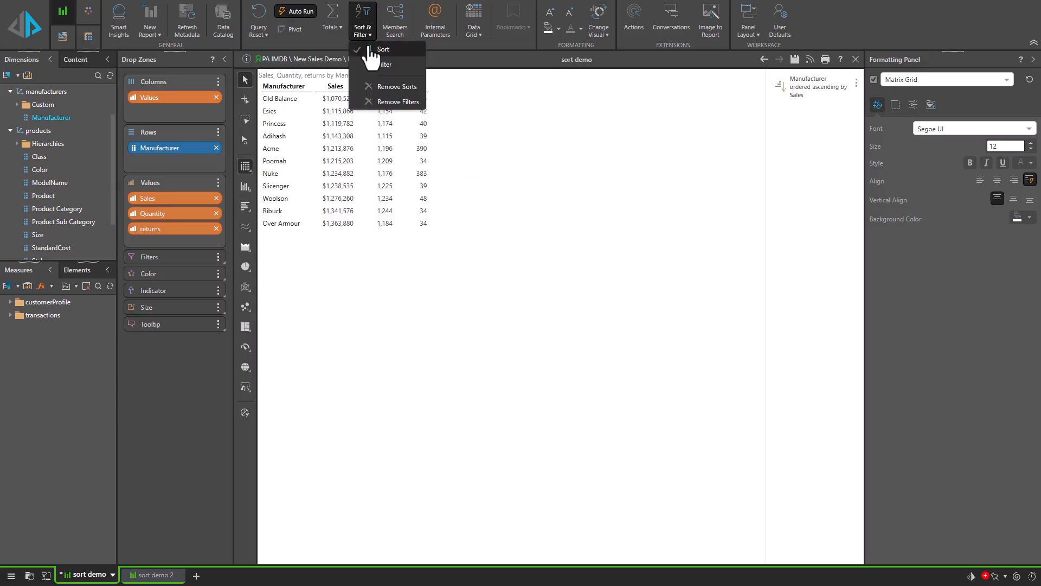
click(375, 61)
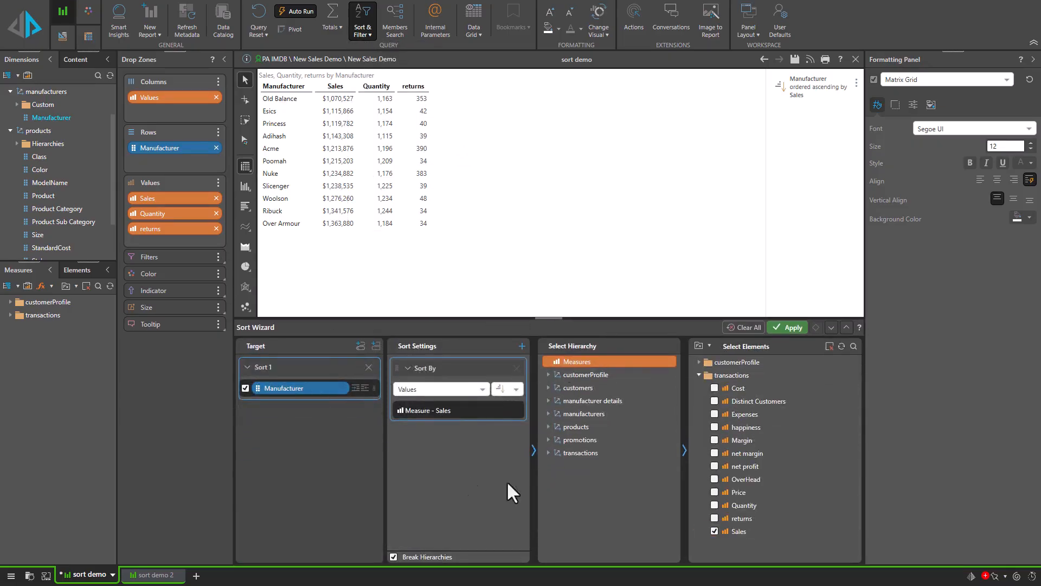
click(748, 328)
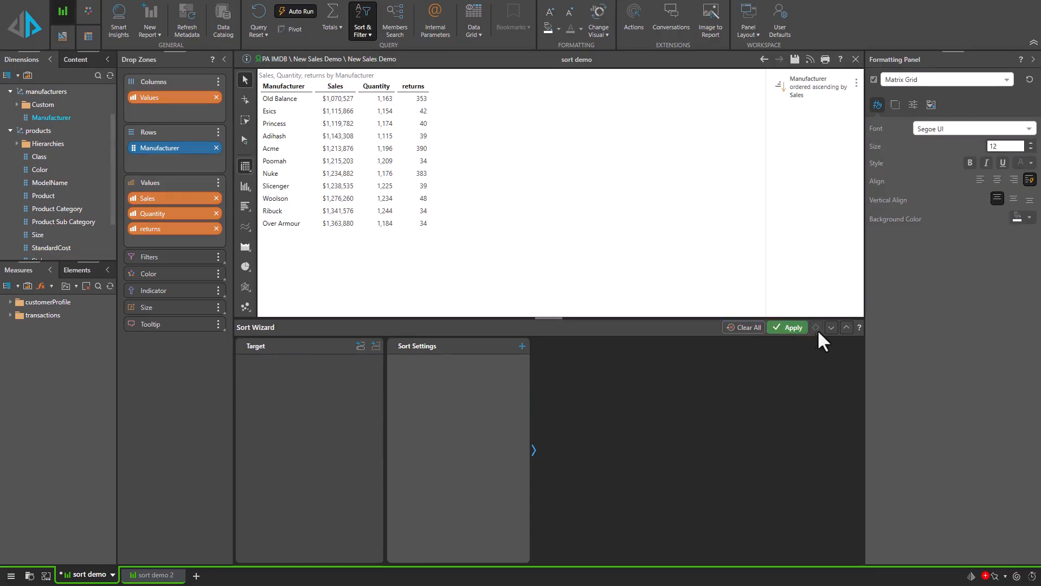
click(792, 328)
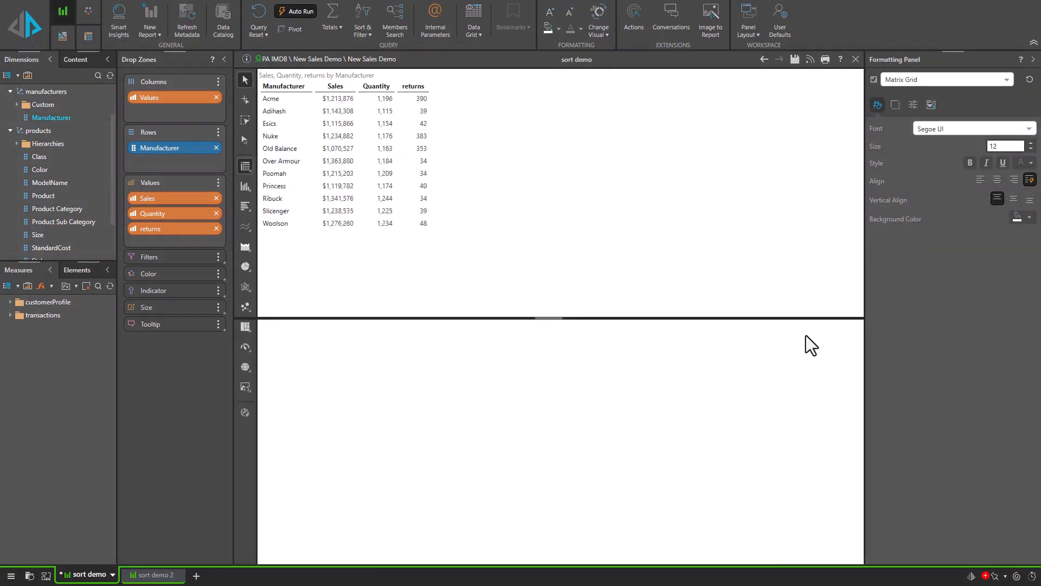
Step: Use the Sort Wizard to add a row sort by returns in ascending order
right_click(478, 185)
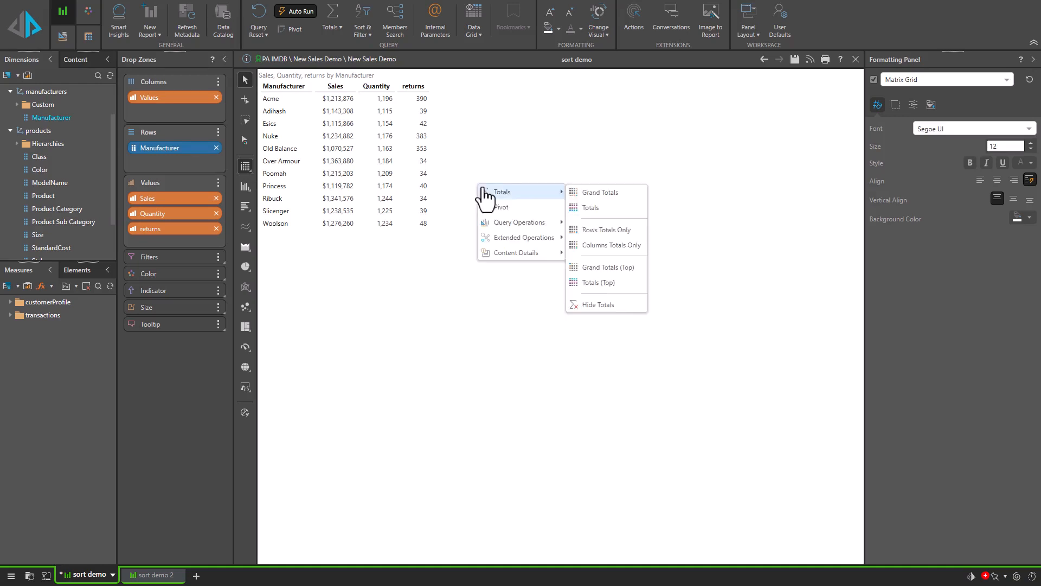
mouse_move(522, 242)
mouse_move(529, 224)
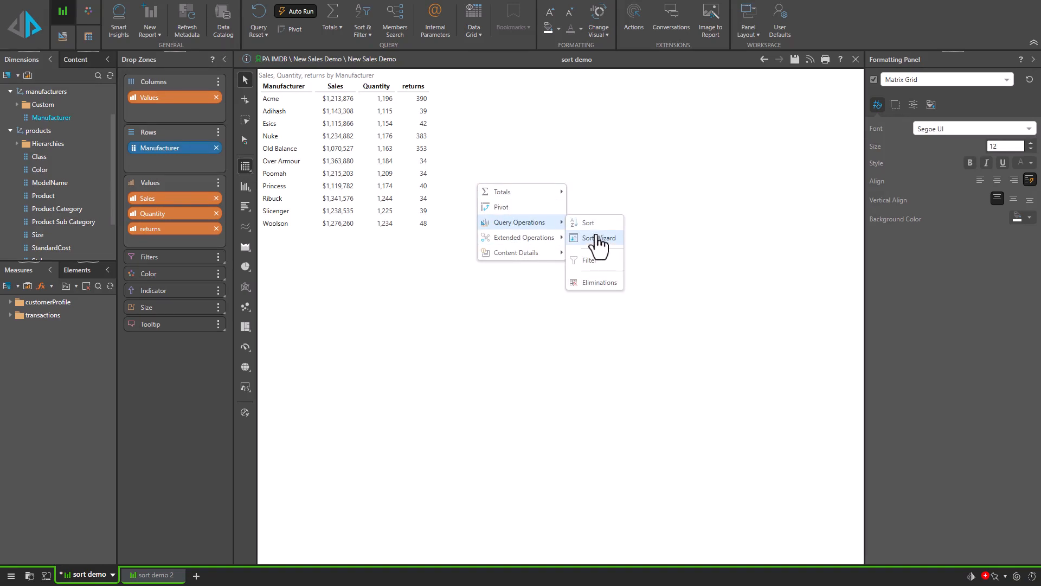
click(599, 248)
drag(507, 161, 604, 169)
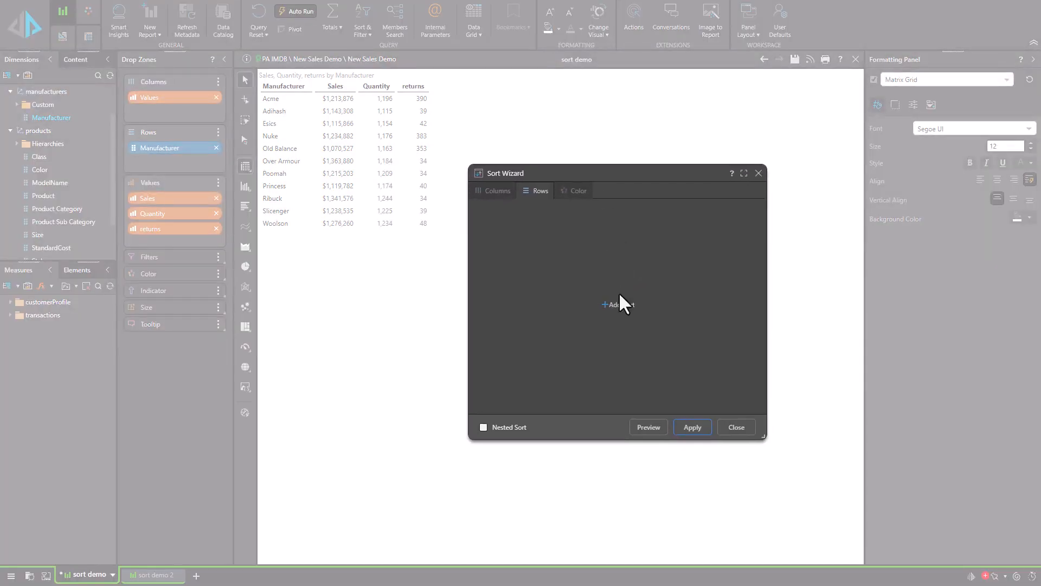
click(621, 307)
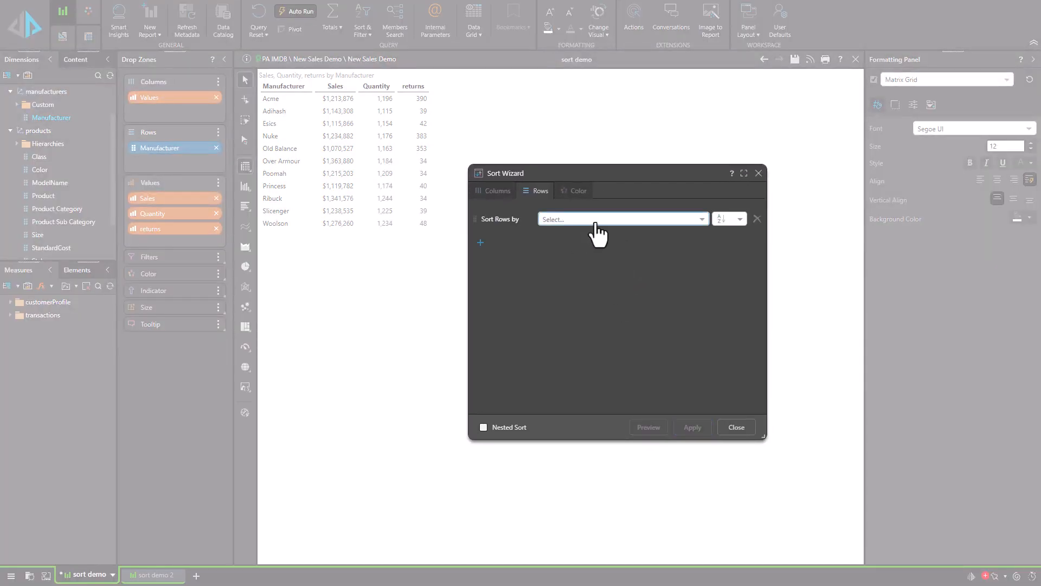
click(593, 220)
click(569, 284)
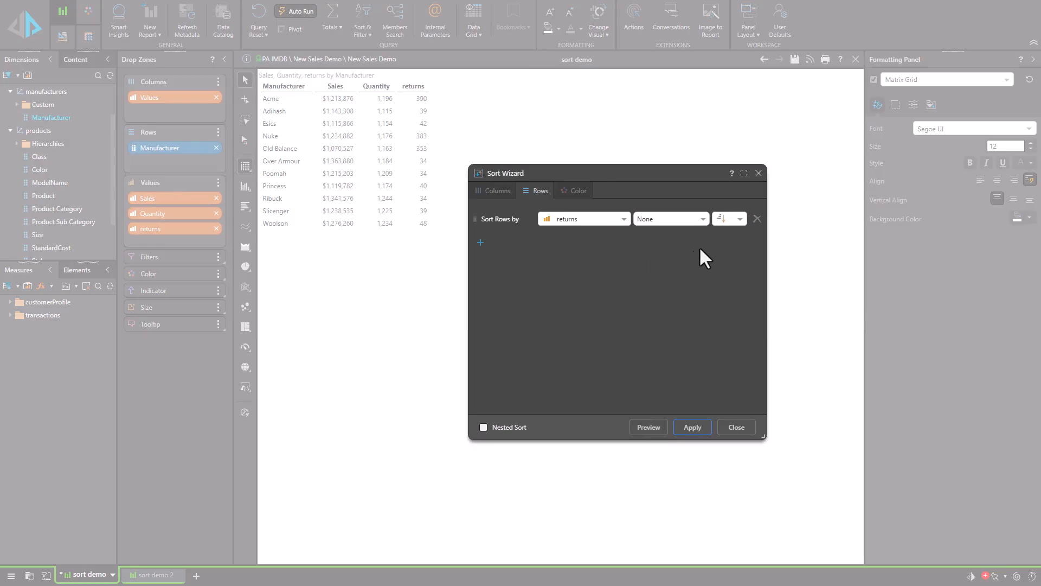
Step: Add a secondary row sort by Manufacturer in Z-A order and preview it in the grid
click(480, 242)
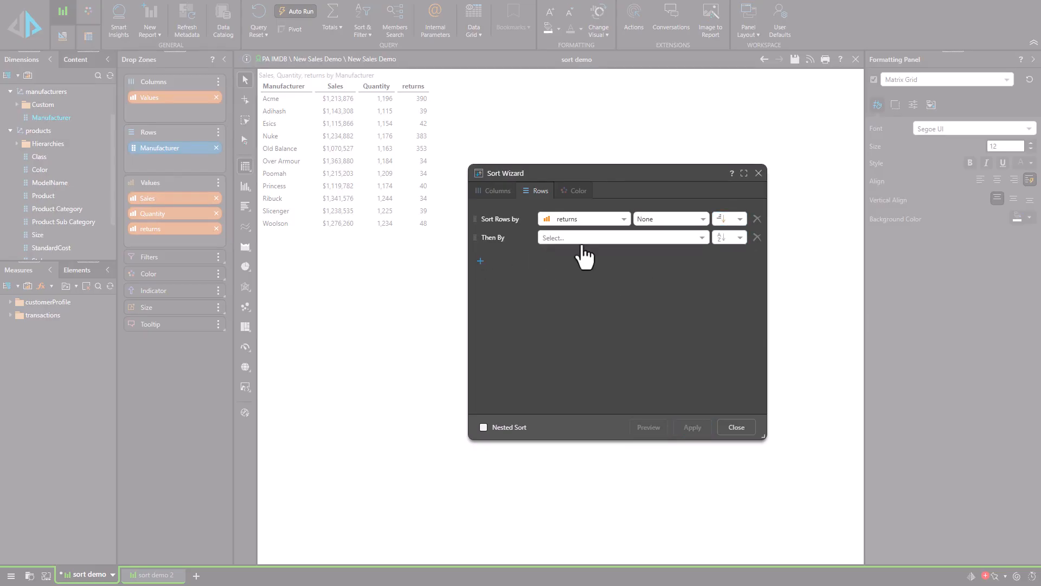
click(577, 239)
click(576, 252)
click(728, 239)
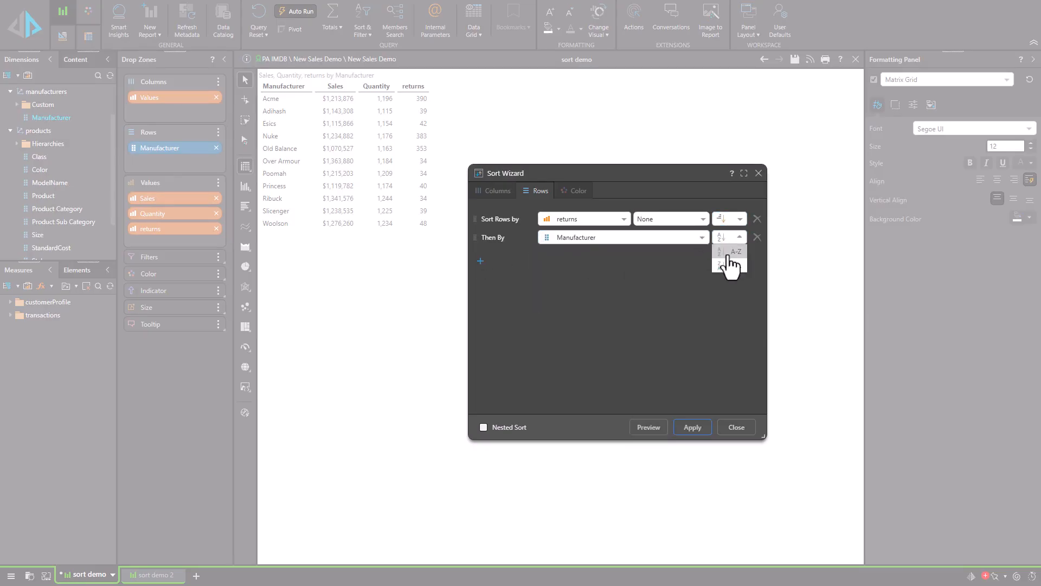
click(728, 271)
click(666, 432)
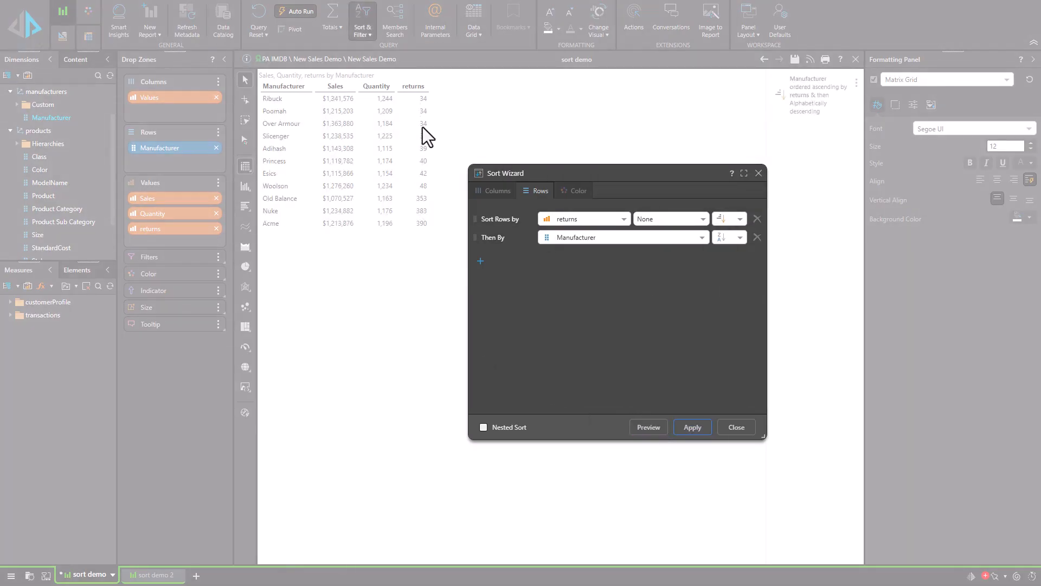
Step: Change the secondary Manufacturer sort to A-Z, preview it and apply the sort
click(730, 237)
click(659, 428)
click(692, 429)
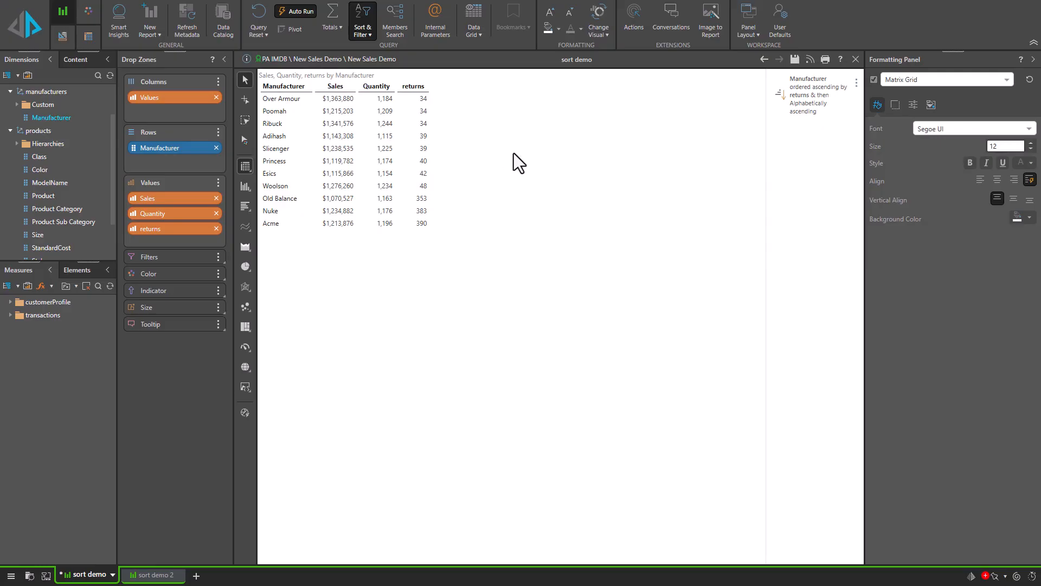
Step: Examine how the returns and Manufacturer sort levels are configured in the advanced sort settings
click(363, 31)
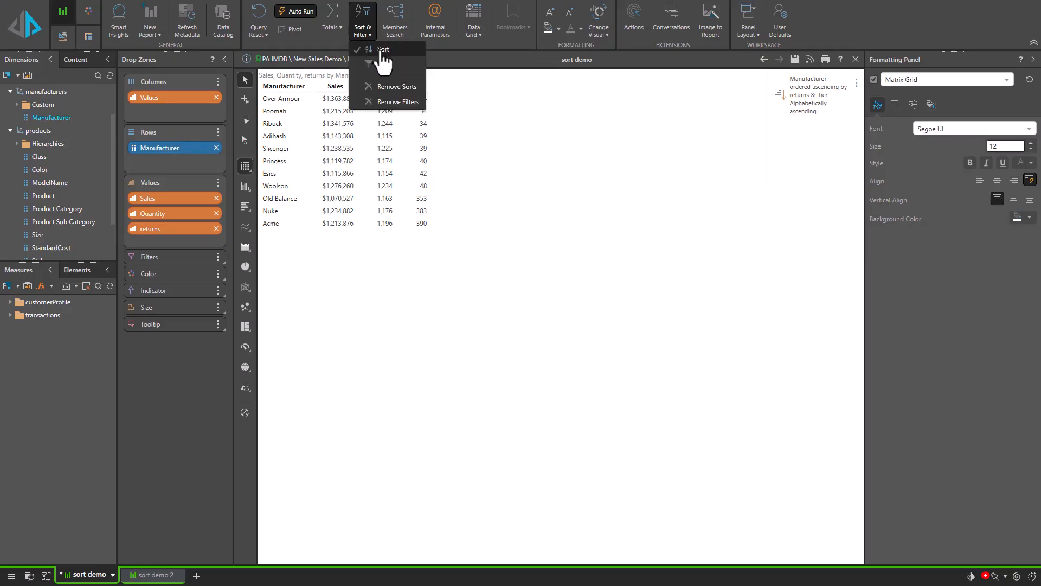
click(383, 50)
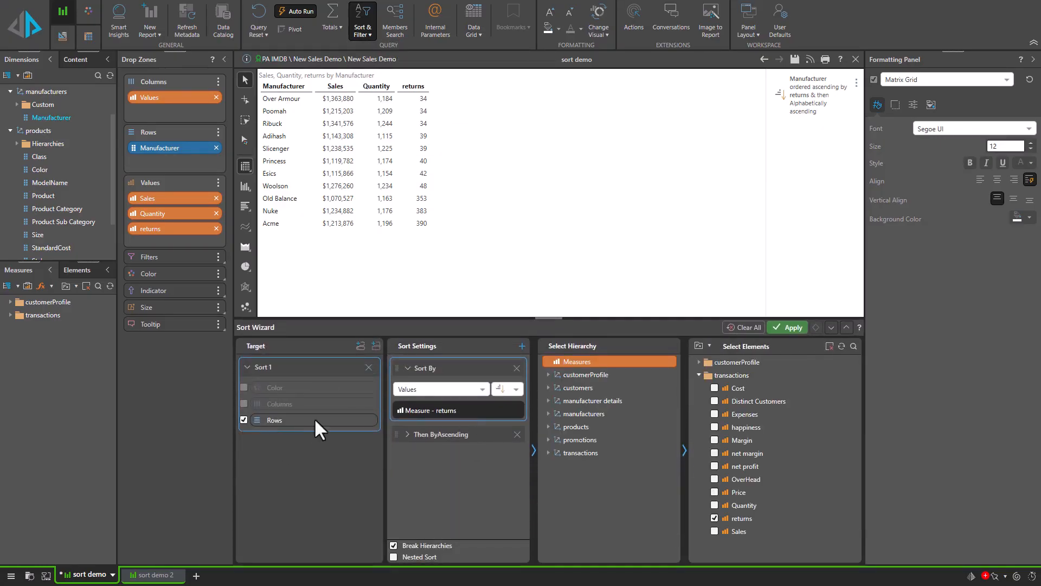
click(409, 437)
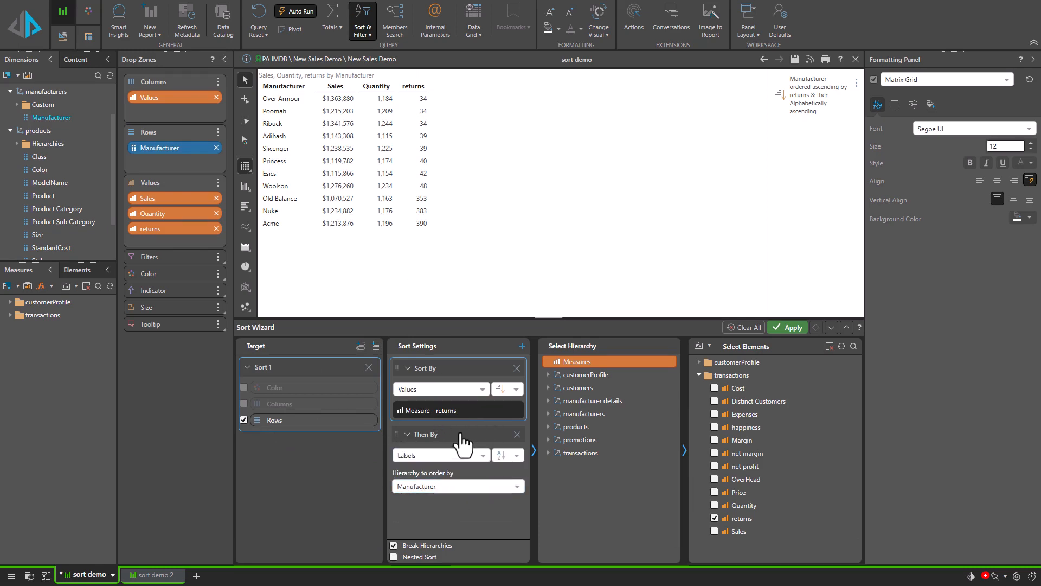
click(462, 442)
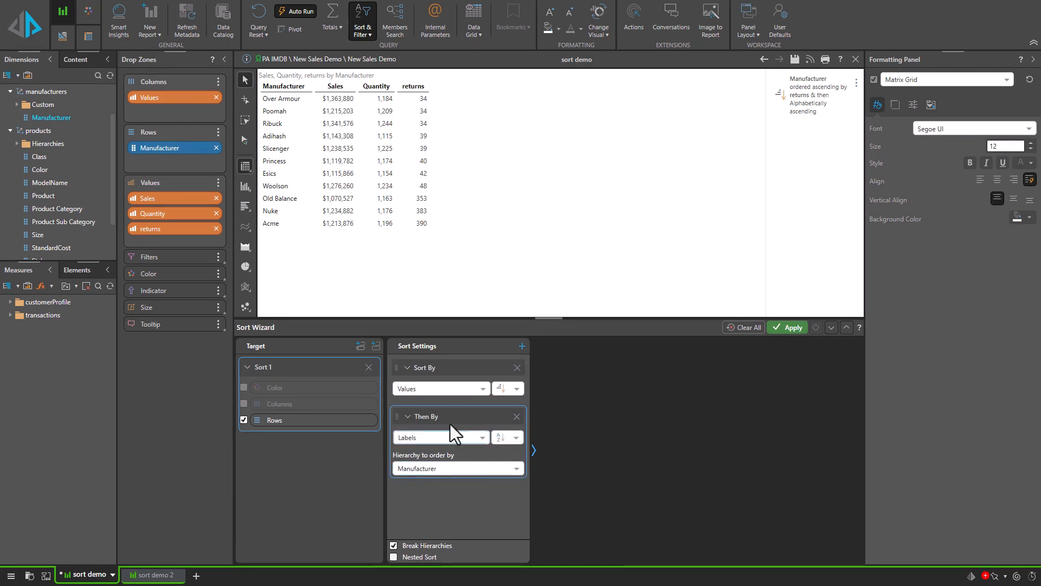
click(445, 370)
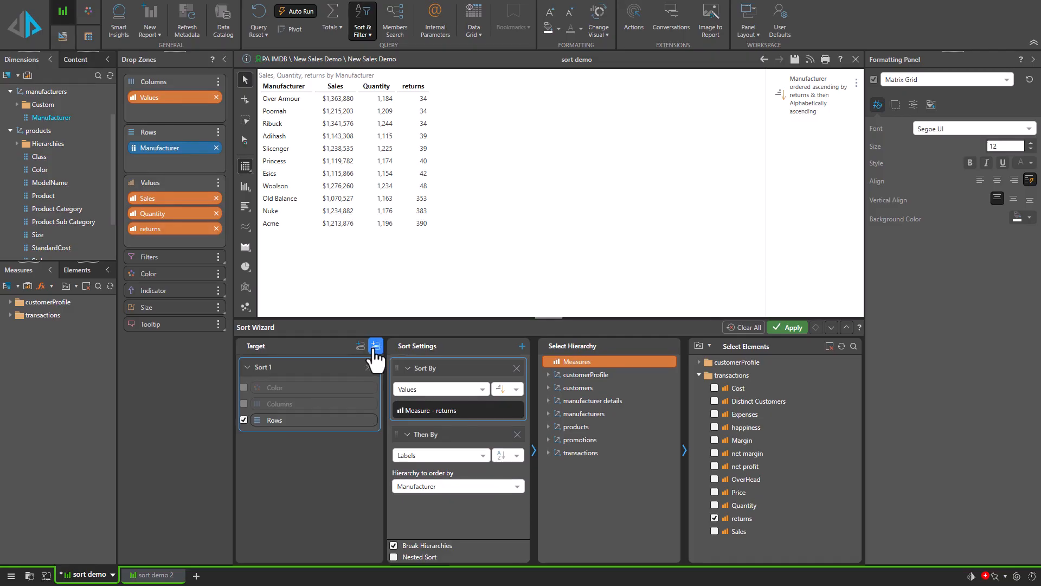
click(826, 327)
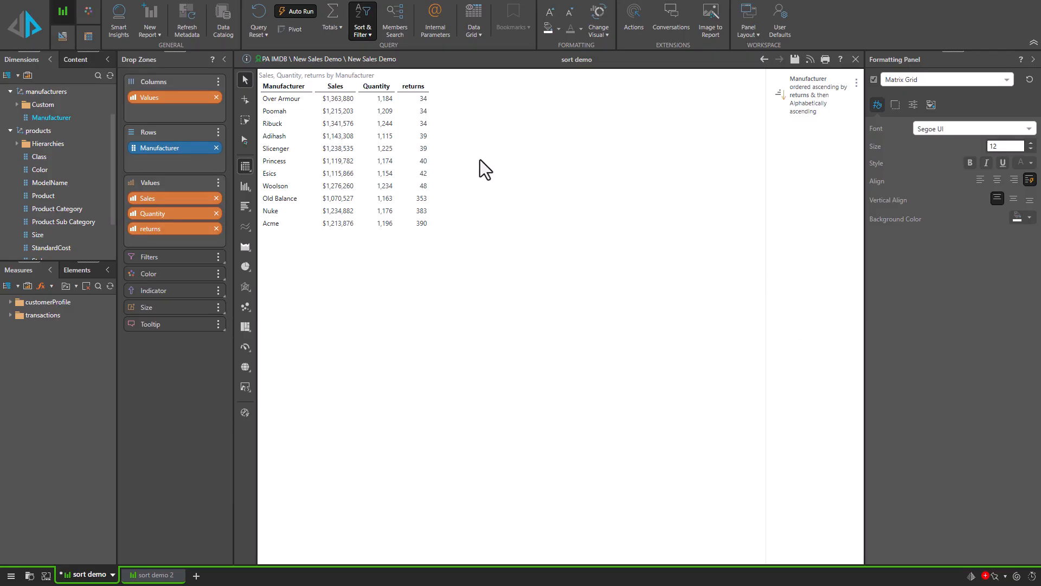
Step: Reopen the Sort Wizard and remove the secondary Manufacturer sort, keeping the dialog clear of the grid
right_click(501, 154)
mouse_move(540, 191)
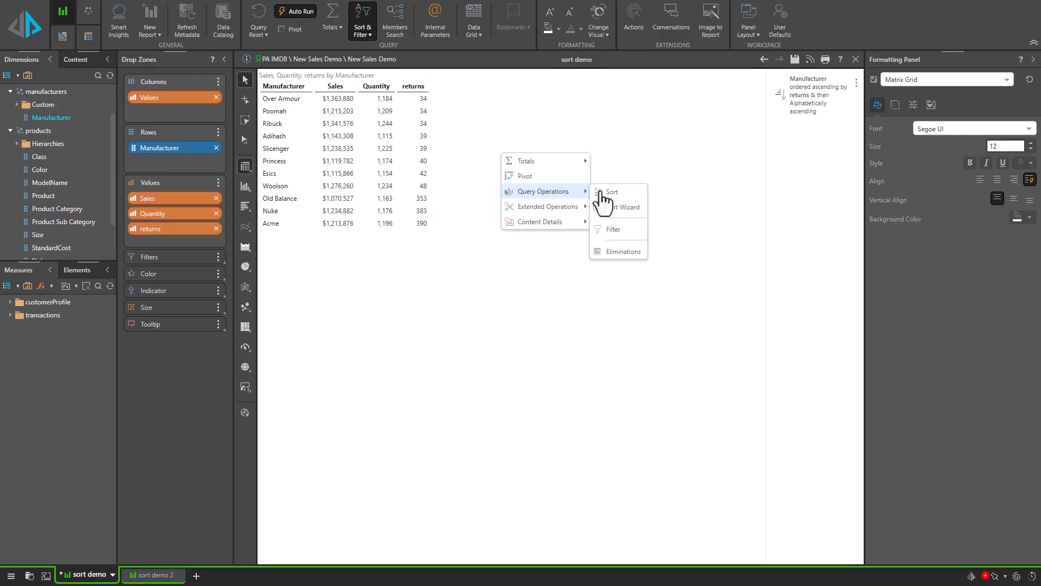
click(603, 205)
drag(539, 163, 584, 185)
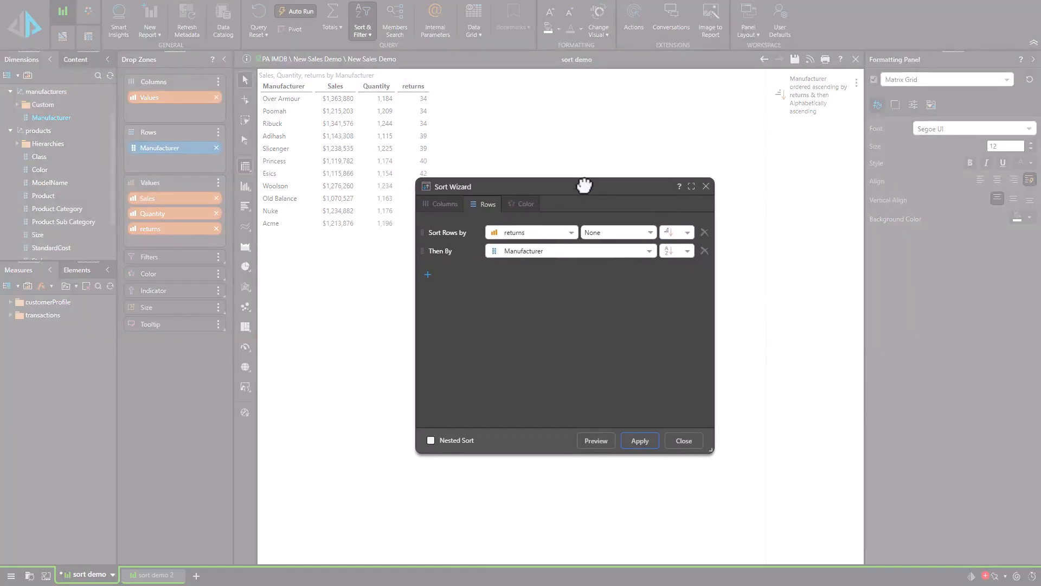
click(704, 251)
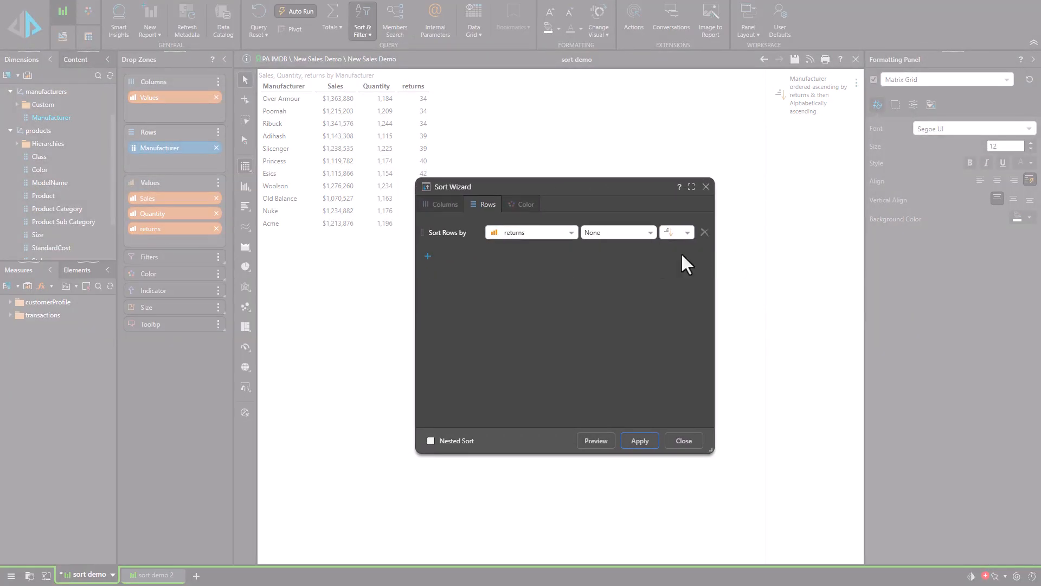
drag(568, 188, 589, 195)
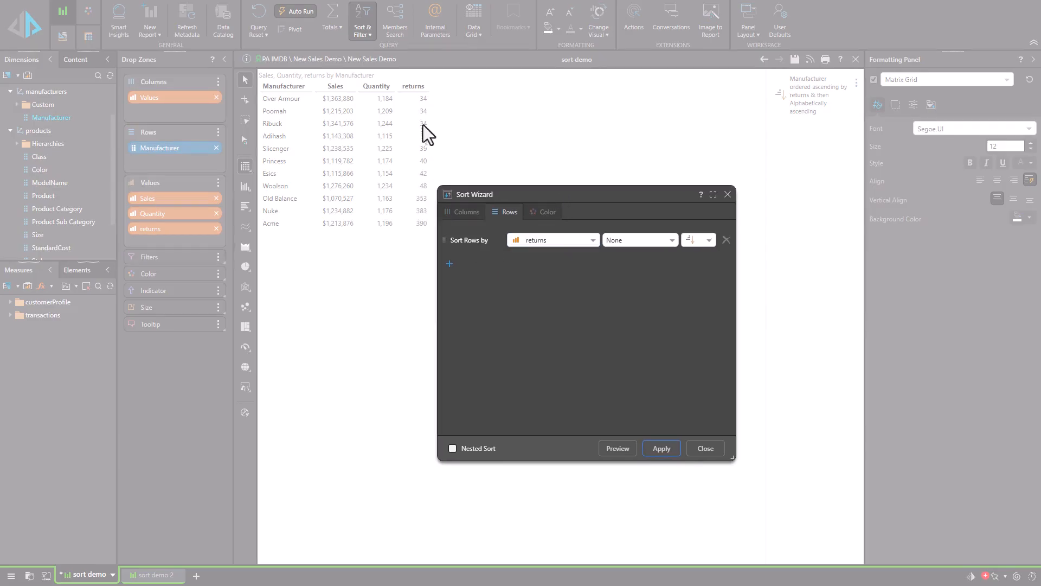
Step: Add a secondary row sort by Quantity in descending order, preview it and apply
click(449, 264)
click(550, 260)
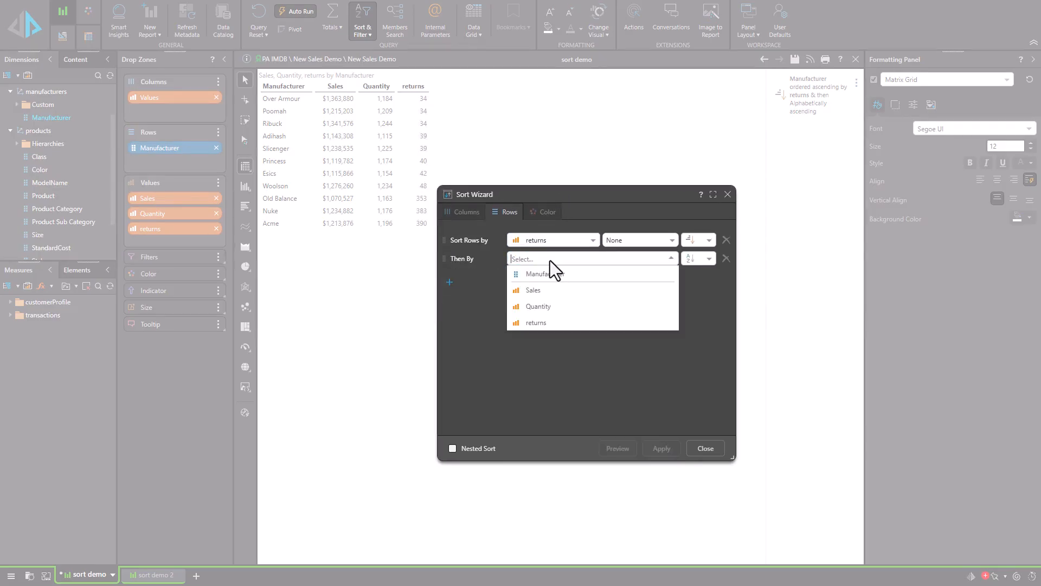
click(548, 307)
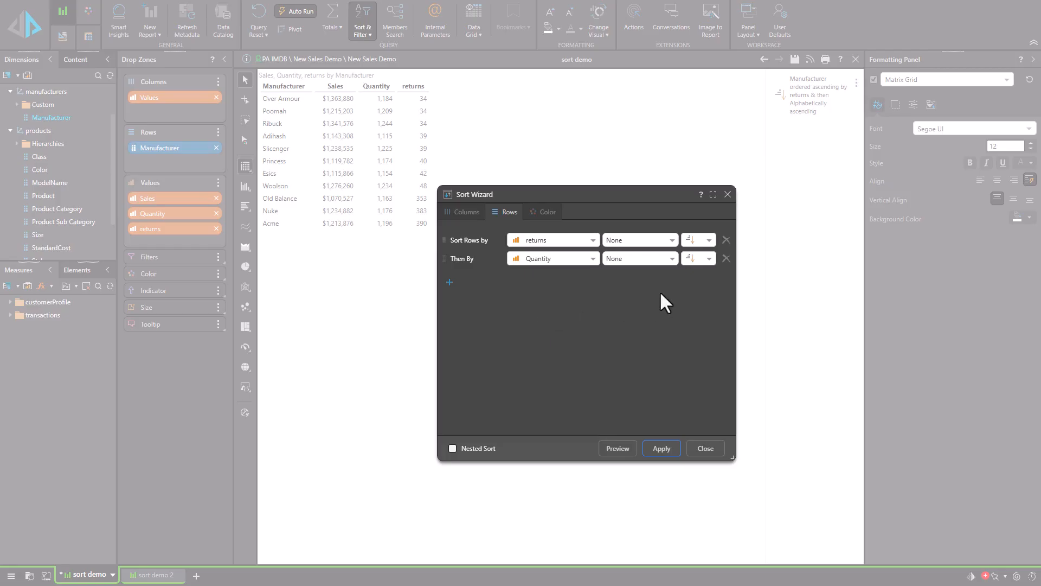
click(696, 258)
click(705, 288)
click(617, 448)
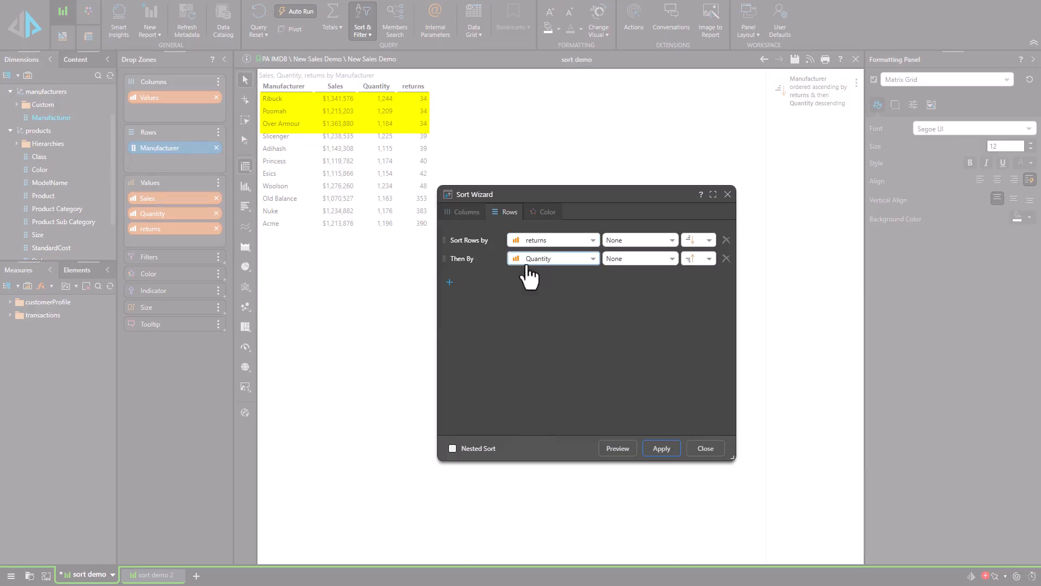
click(661, 450)
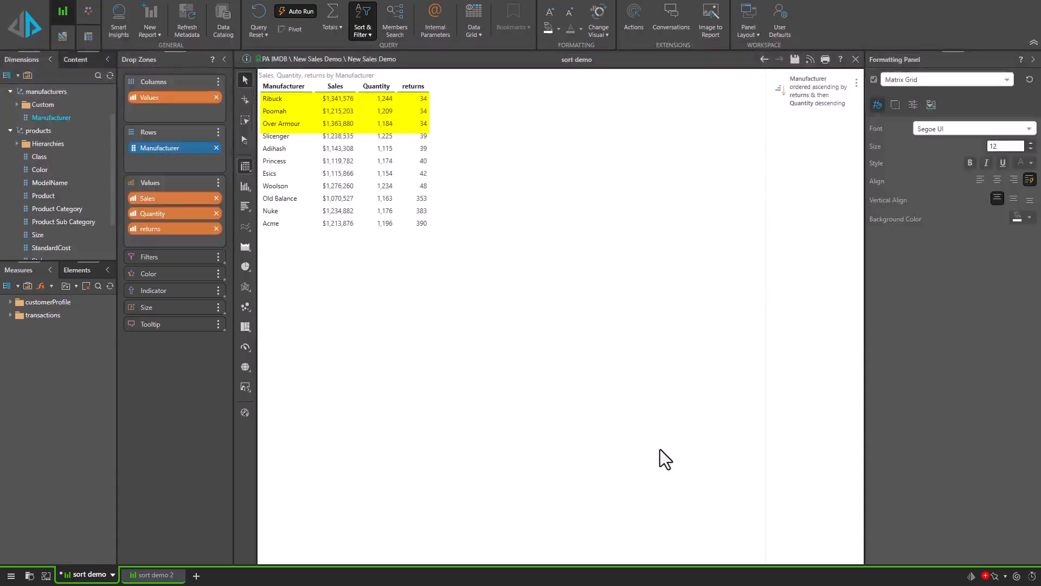
Step: Remove the applied sort from the grid and add Color to the rows ahead of Manufacturer
click(857, 85)
click(877, 112)
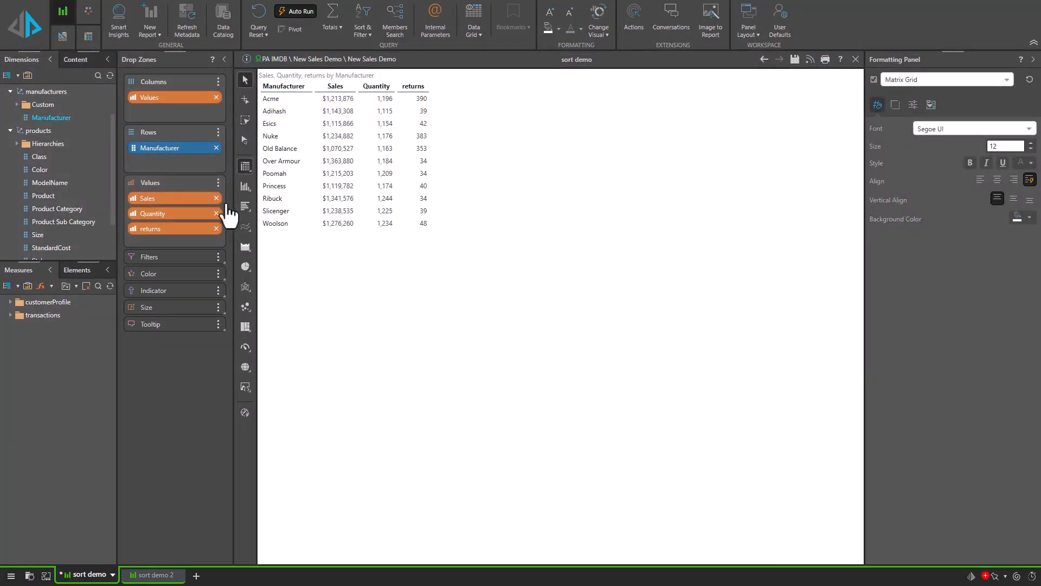
drag(44, 168, 174, 138)
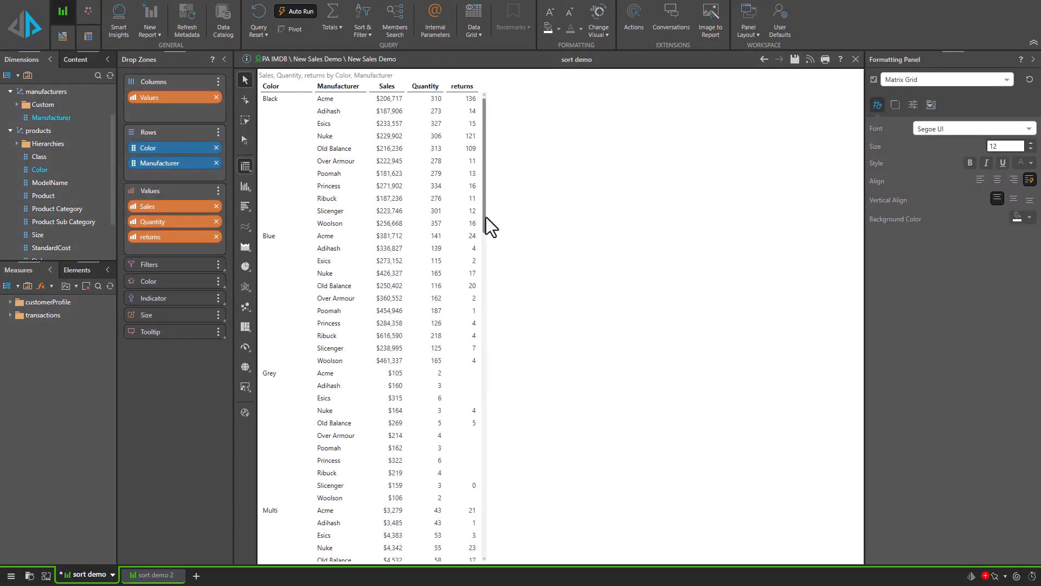
scroll(486, 217, down, 10)
scroll(484, 510, up, 10)
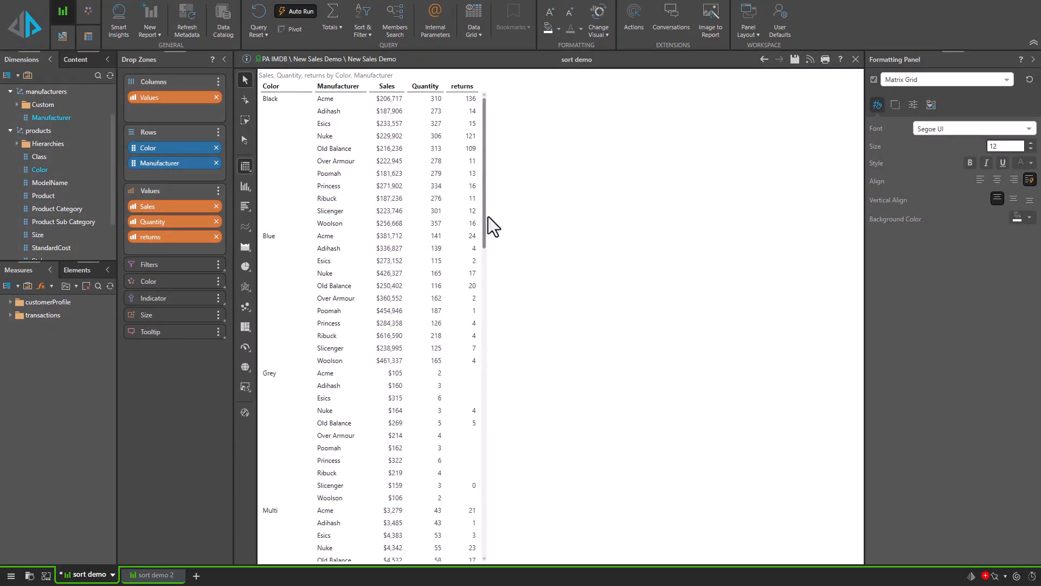
Step: Add a row sort by returns in the Sort Wizard for the Color and Manufacturer grid
right_click(530, 136)
mouse_move(575, 174)
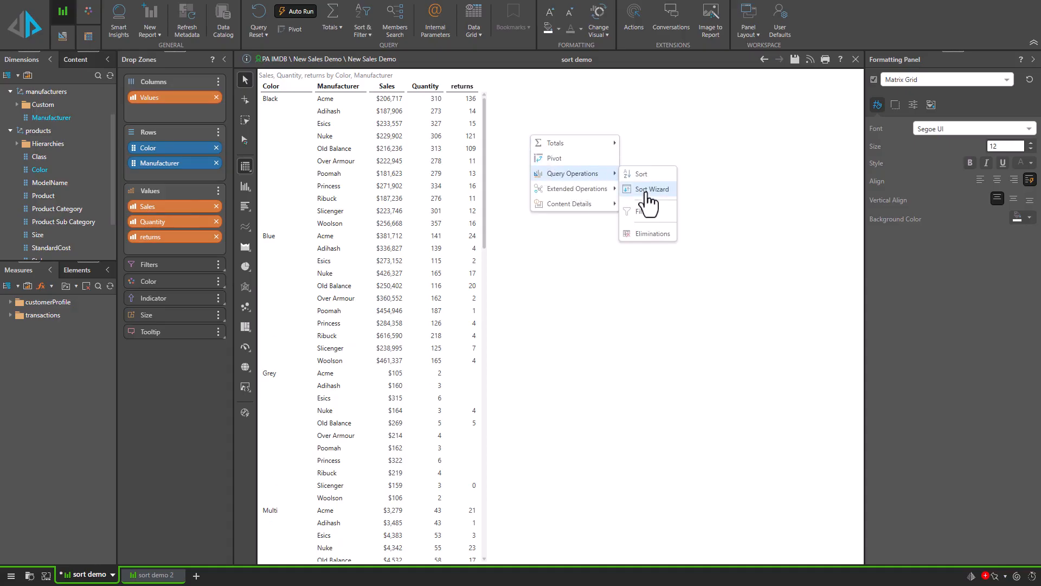
click(636, 204)
click(536, 297)
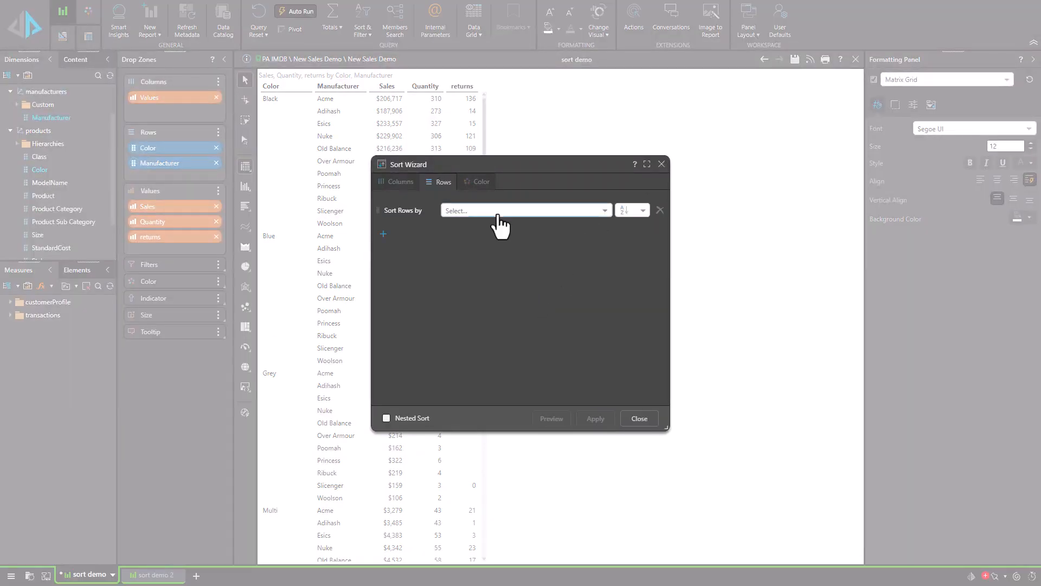
click(495, 212)
click(472, 291)
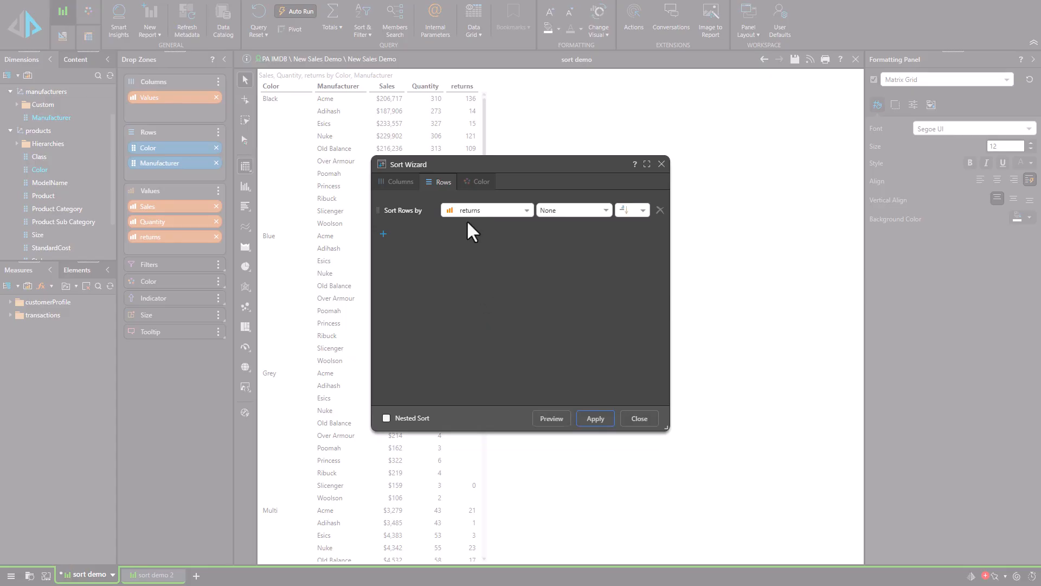
Step: Add a secondary row sort by Quantity in descending order to the Color and Manufacturer grid, preview it clear of the dialog and apply
click(383, 235)
click(480, 230)
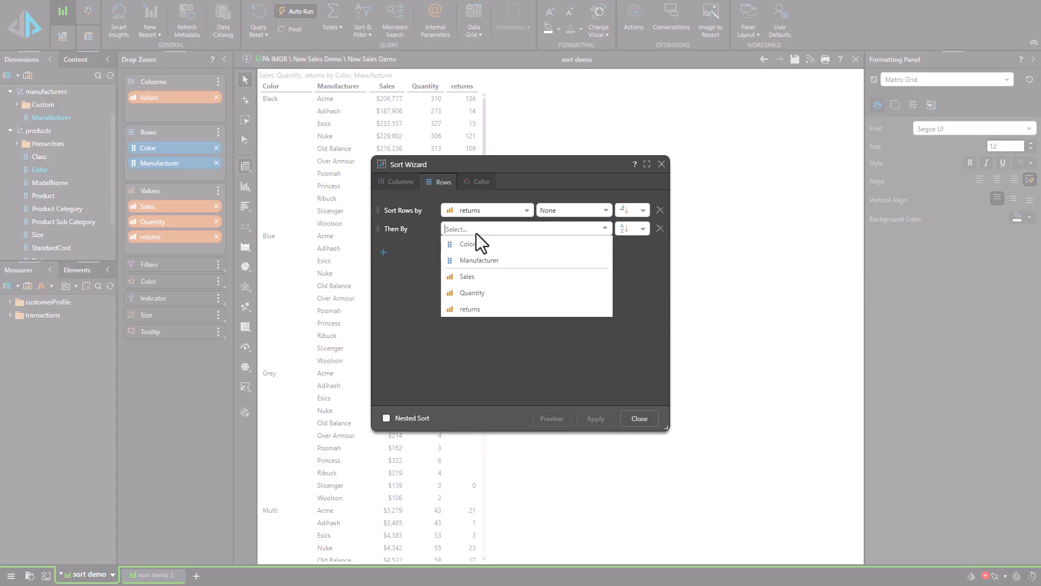
click(480, 297)
click(632, 229)
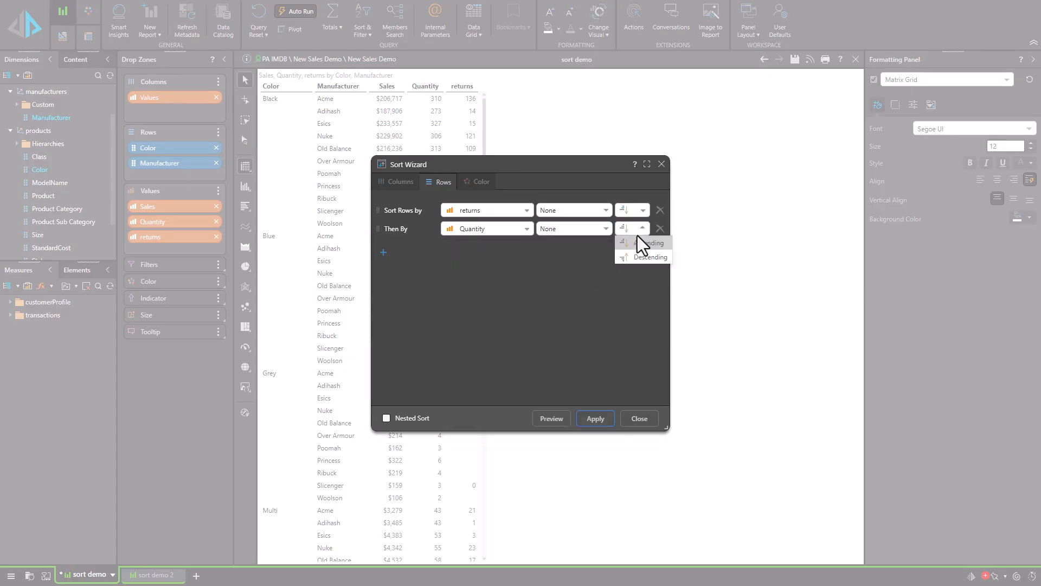
click(640, 255)
click(564, 418)
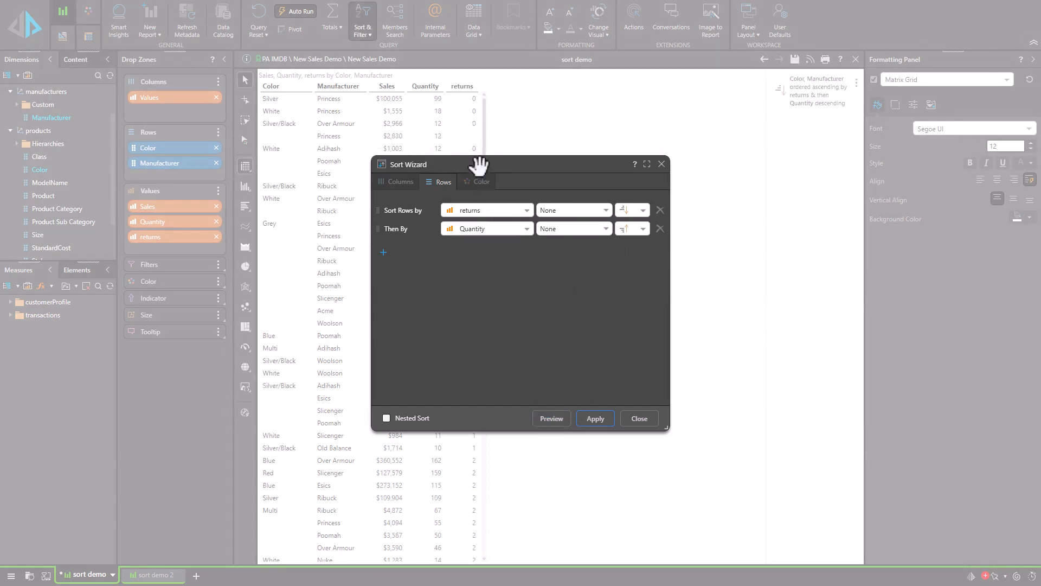
drag(477, 162, 670, 163)
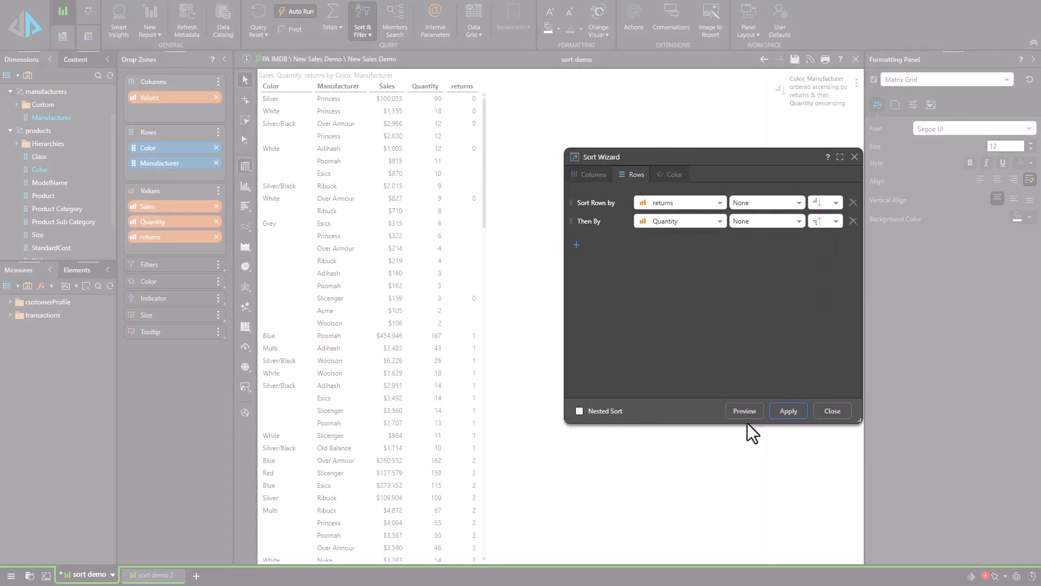
click(788, 412)
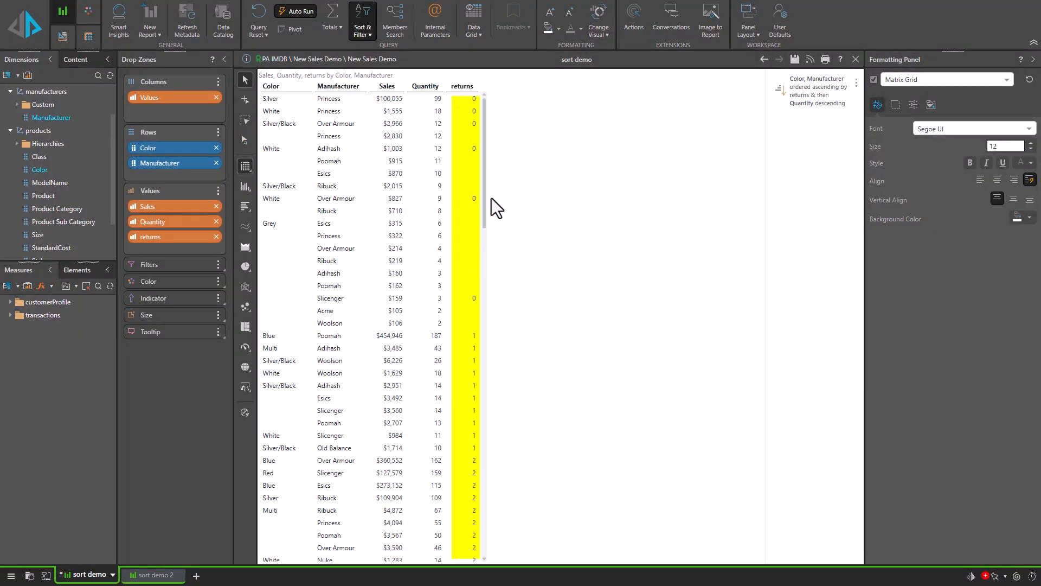
Step: Reopen the Sort Wizard for the Color and Manufacturer grid, enable Nested Sort and apply it
mouse_move(486, 198)
mouse_down()
mouse_move(485, 567)
mouse_move(483, 184)
mouse_up()
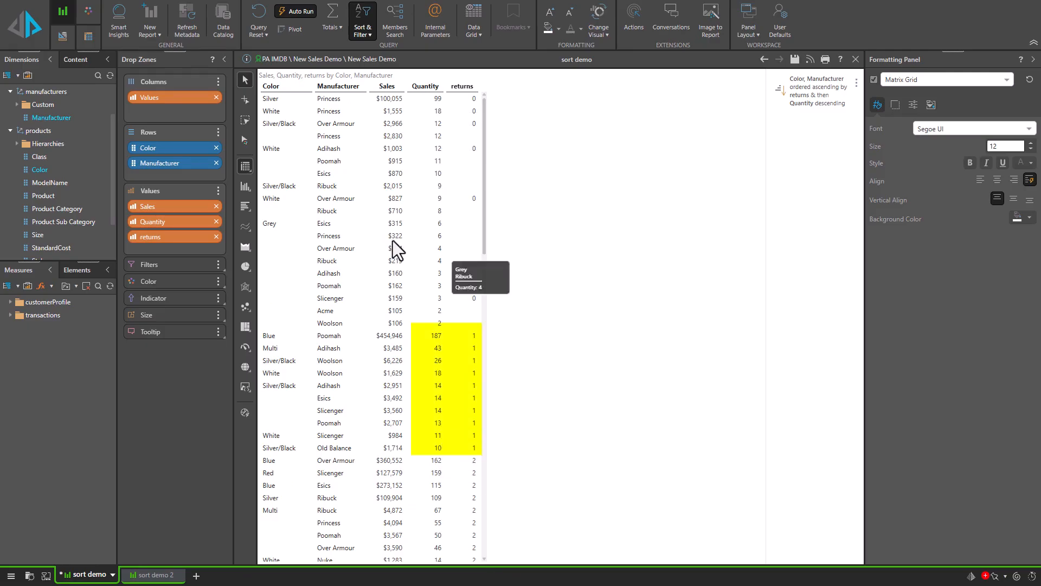
right_click(527, 162)
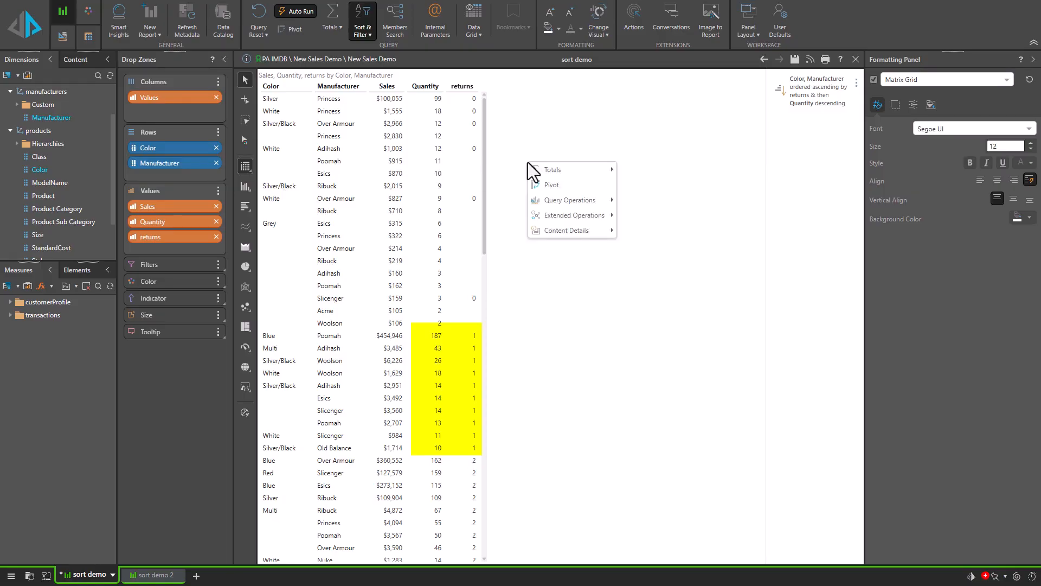
mouse_move(567, 202)
click(637, 215)
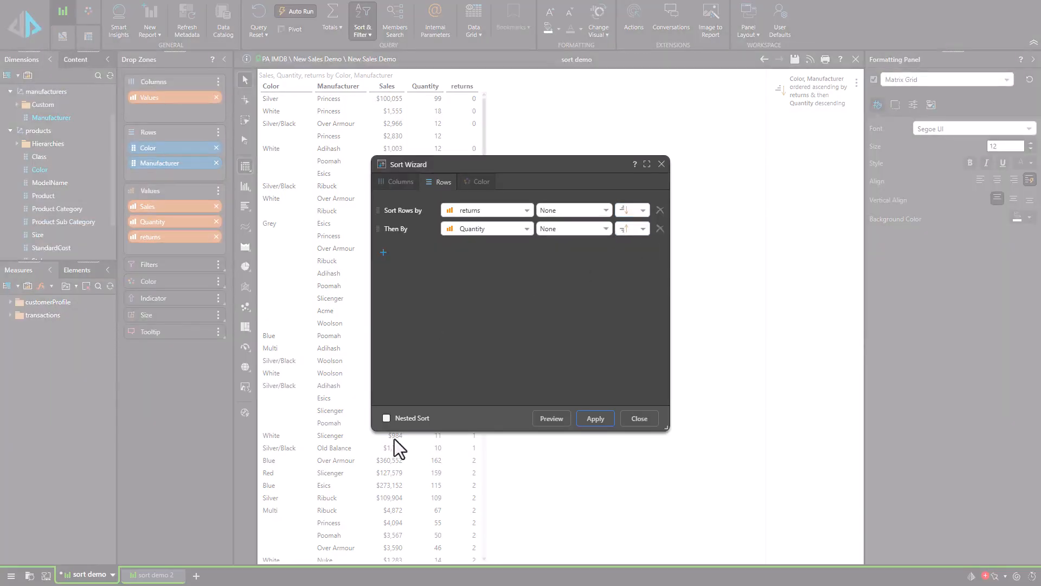
click(412, 420)
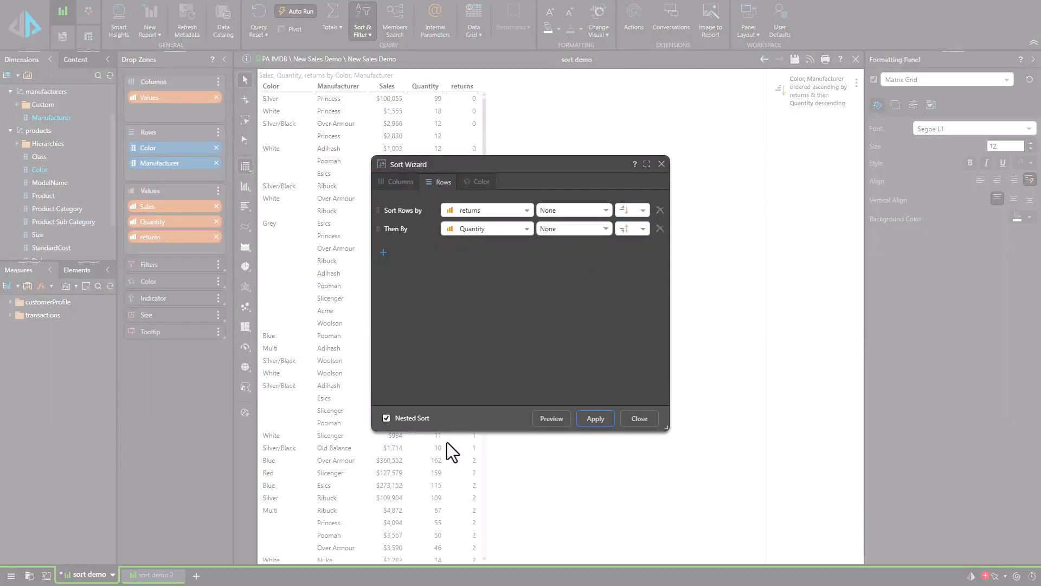
click(596, 419)
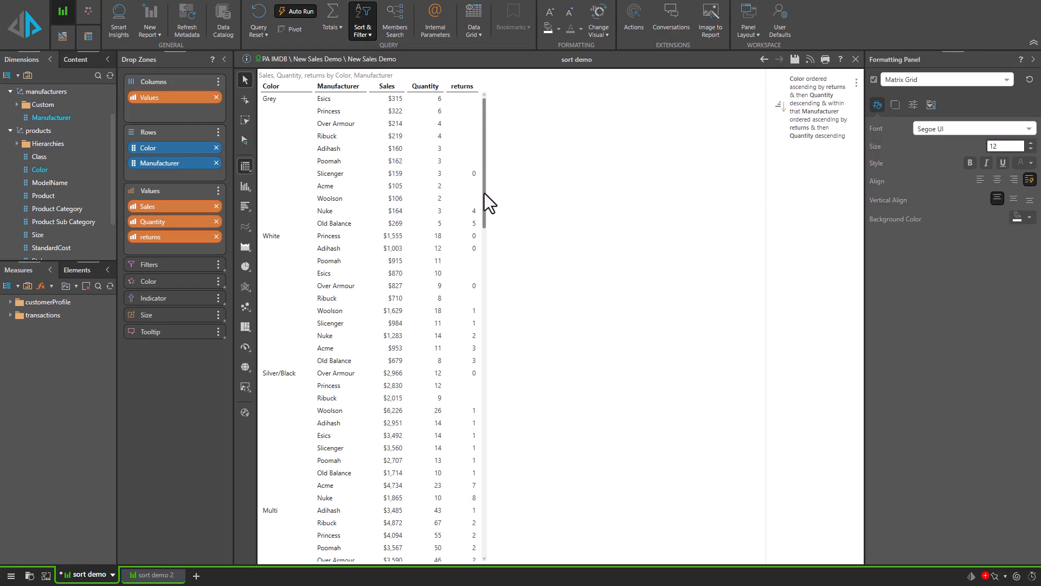
Step: Examine the nested sort down the grid, review its returns and Quantity levels in the advanced sort settings, and collapse the settings
drag(484, 208, 487, 324)
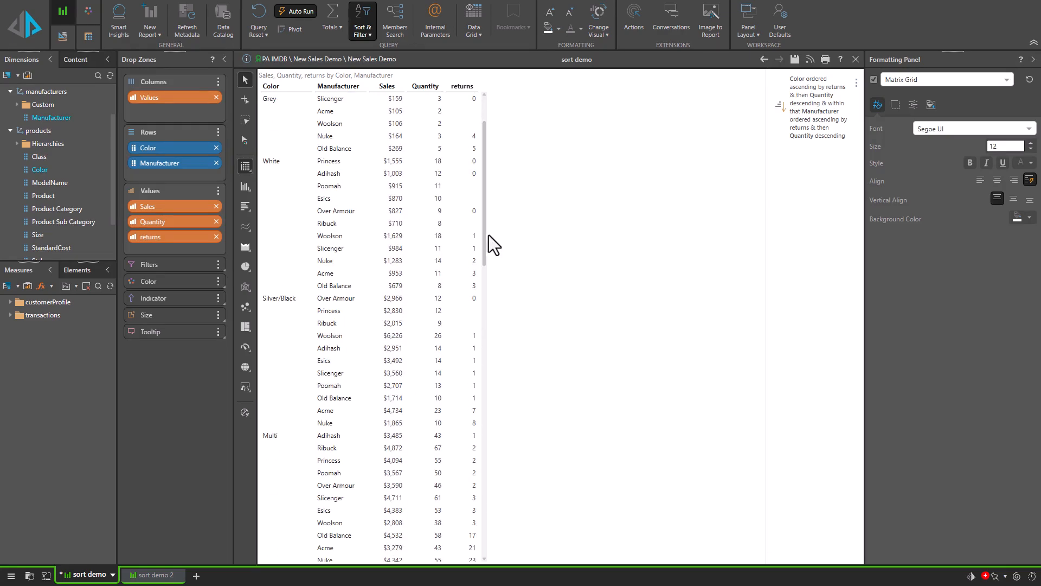
scroll(491, 271, down, 8)
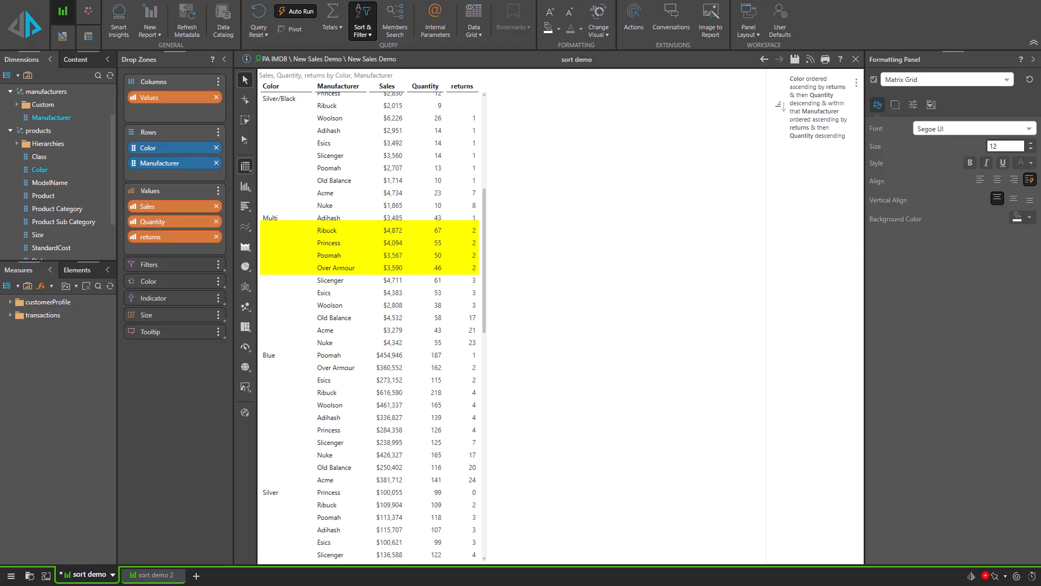
click(566, 492)
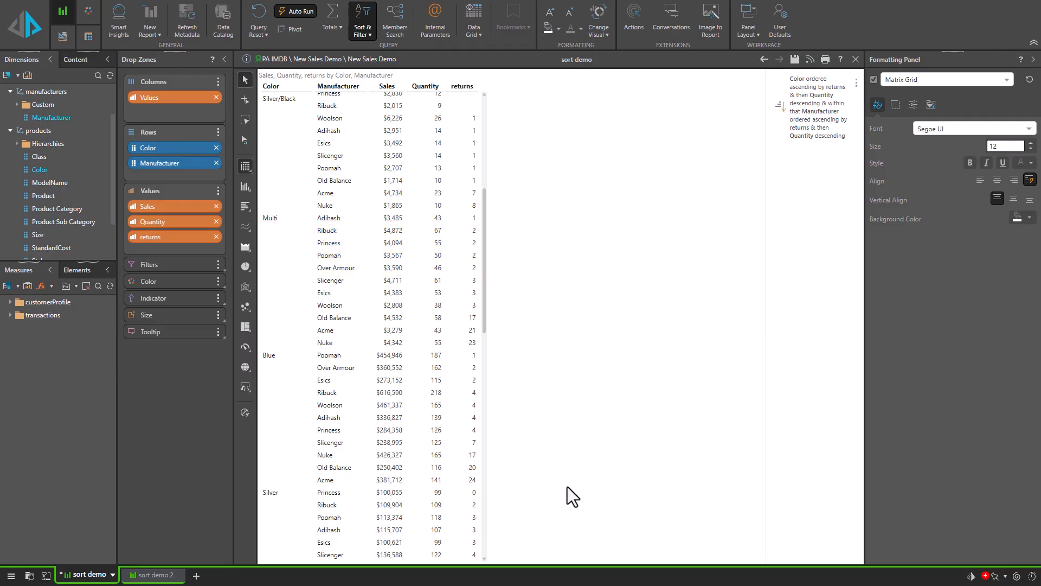
click(363, 30)
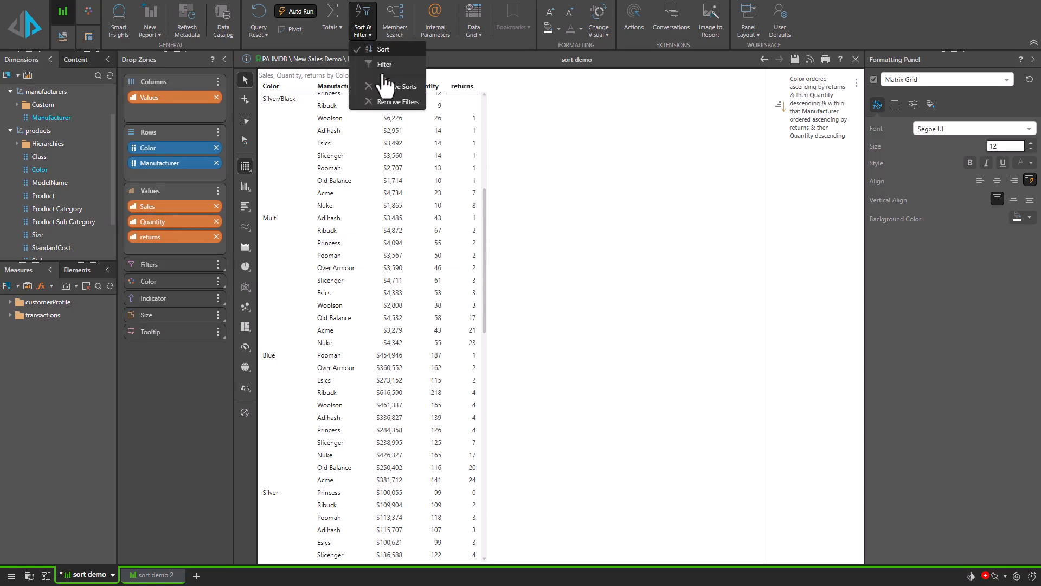
click(386, 70)
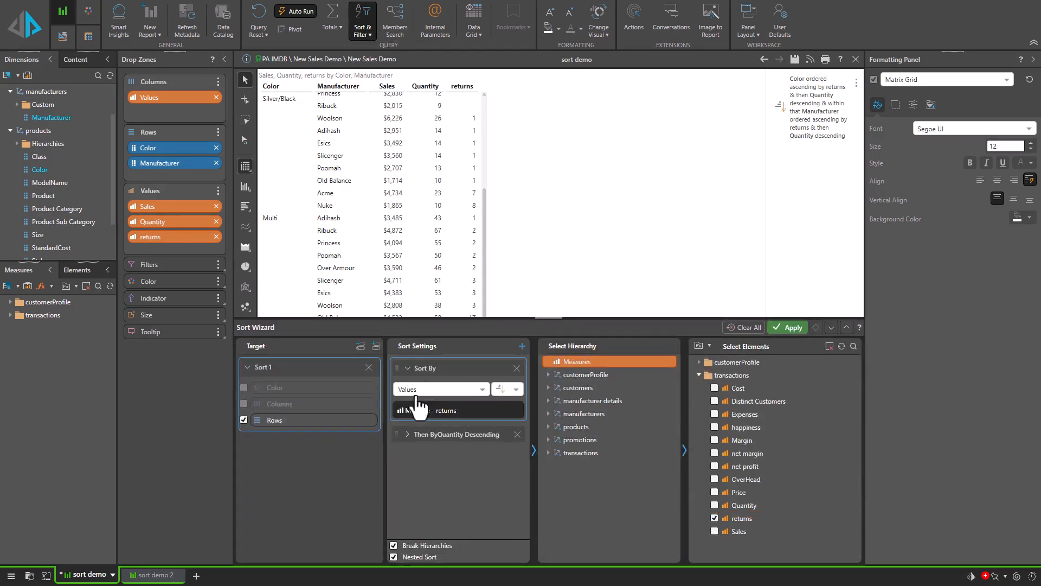
click(428, 433)
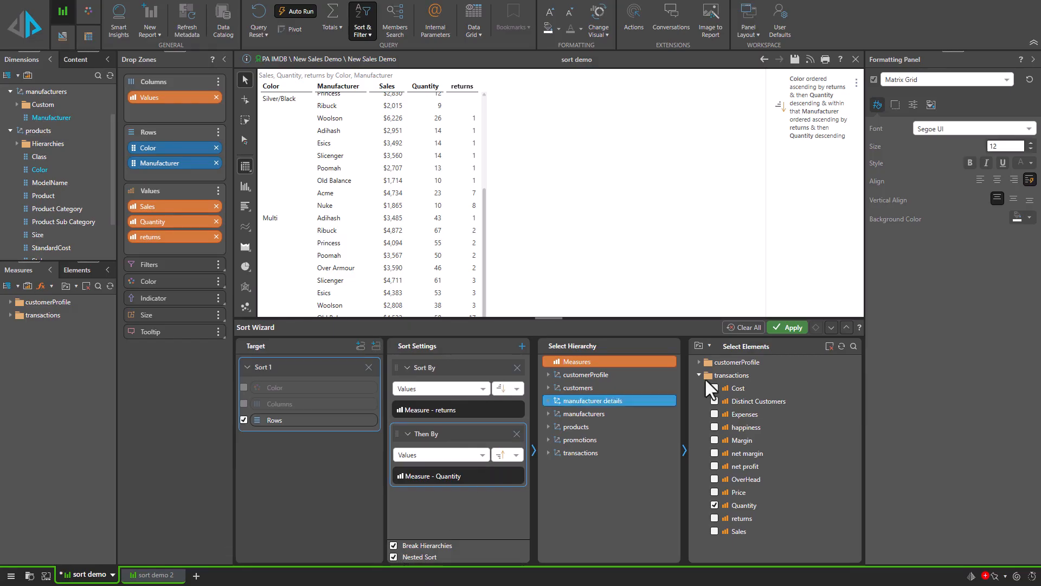
click(831, 328)
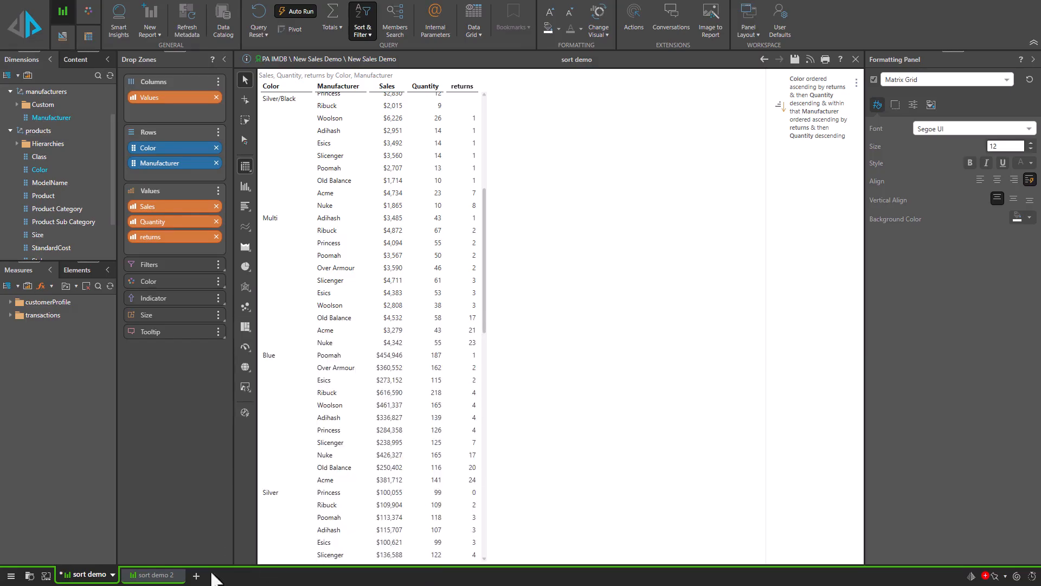
Step: Switch to the sort demo 2 query and open the Sort Wizard, placing the dialog clear of the grid
click(155, 576)
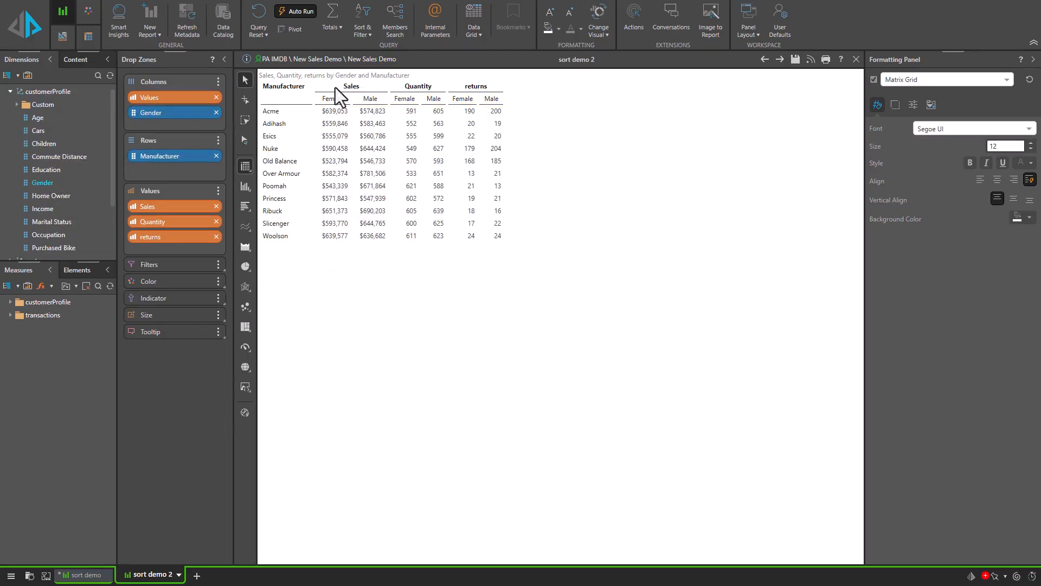
right_click(568, 206)
mouse_move(602, 248)
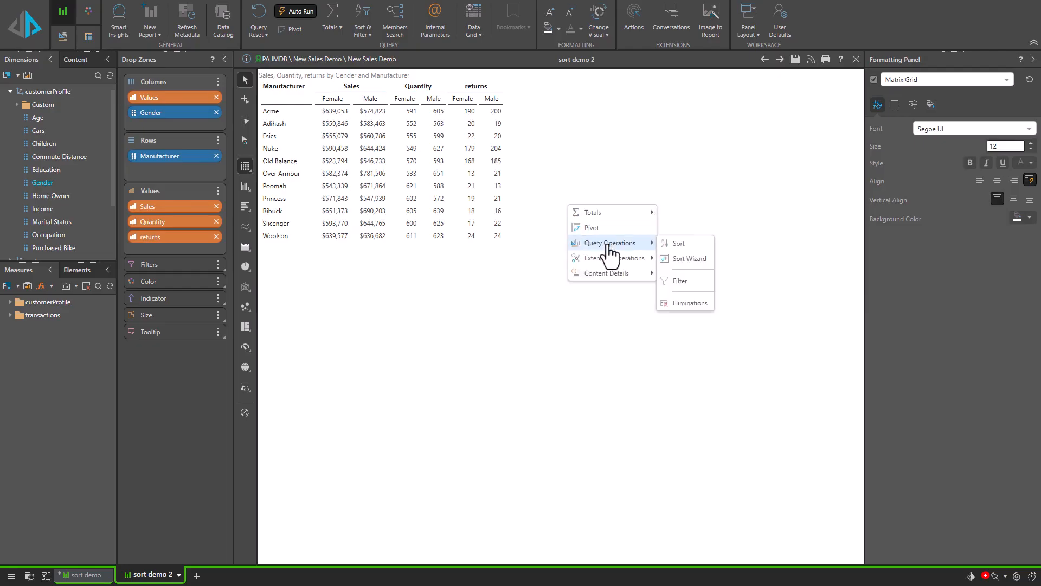
click(682, 256)
drag(455, 161, 592, 178)
click(662, 314)
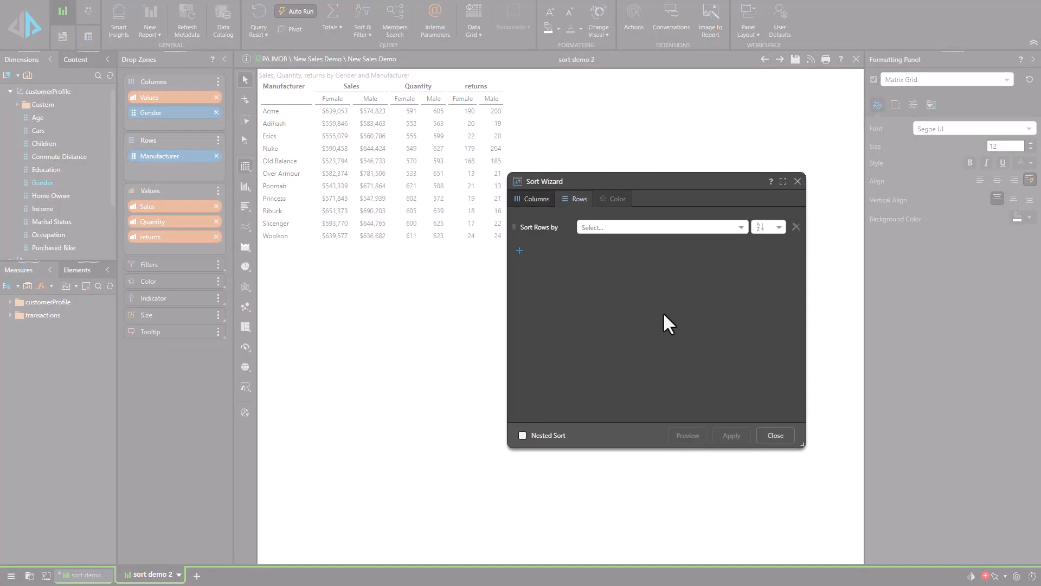
Step: Sort the rows by Sales for the Female column and preview the sort
click(616, 233)
click(617, 259)
click(689, 228)
click(683, 251)
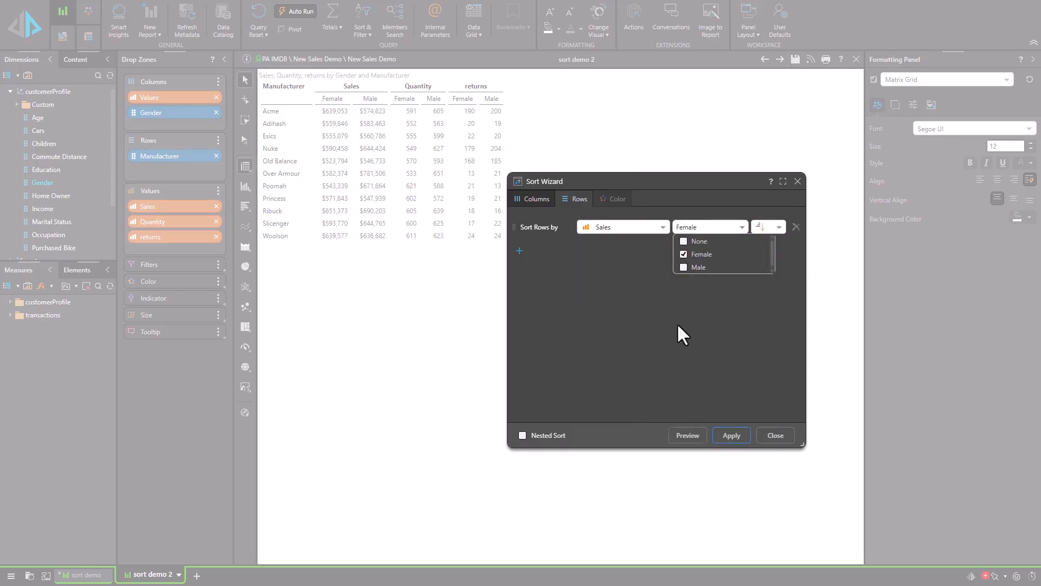
click(688, 436)
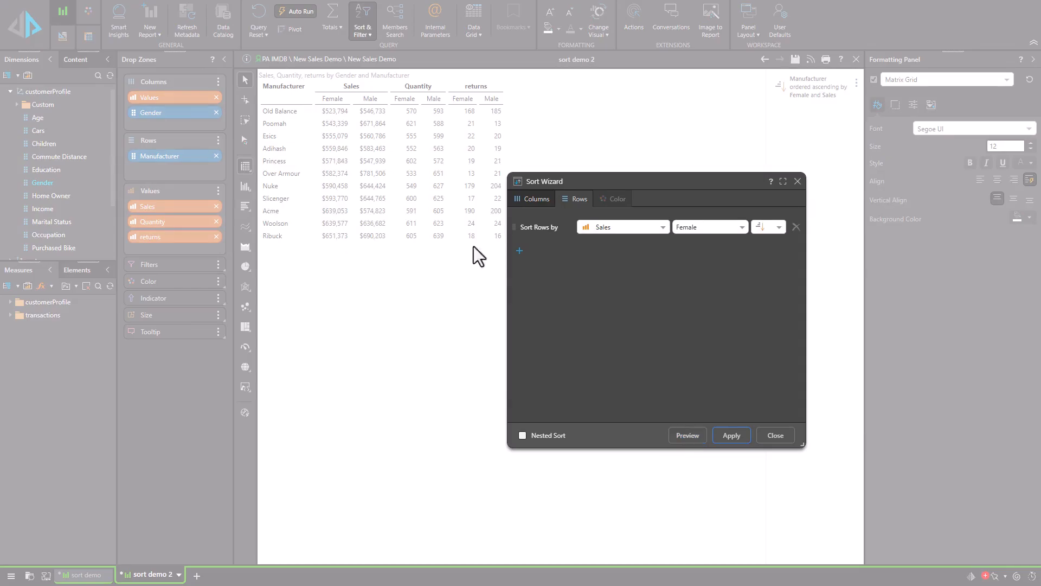
Step: Add a secondary row sort by Quantity for the Male column in descending order
click(519, 250)
click(603, 247)
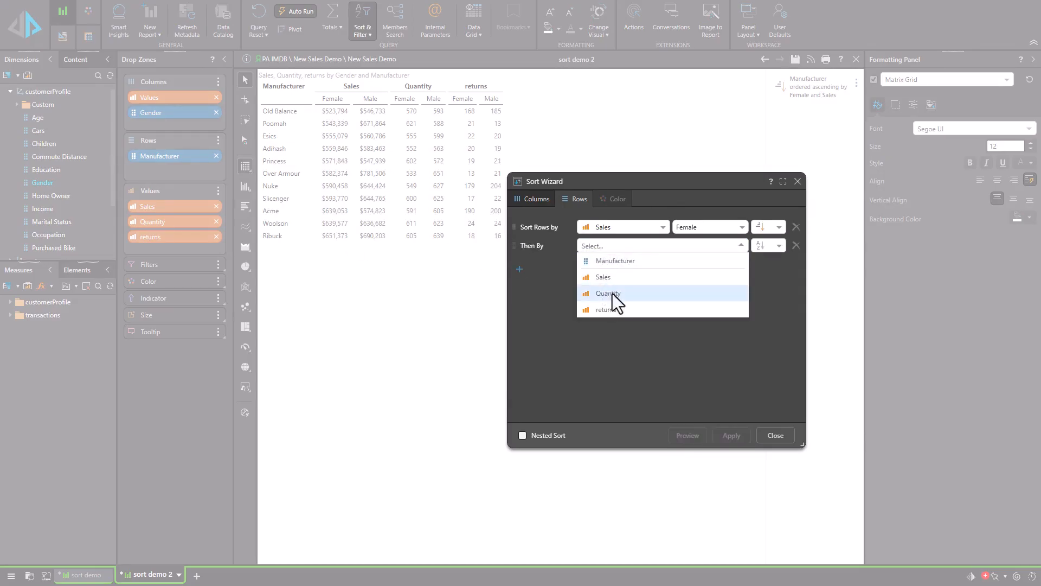
click(612, 294)
click(693, 247)
click(686, 286)
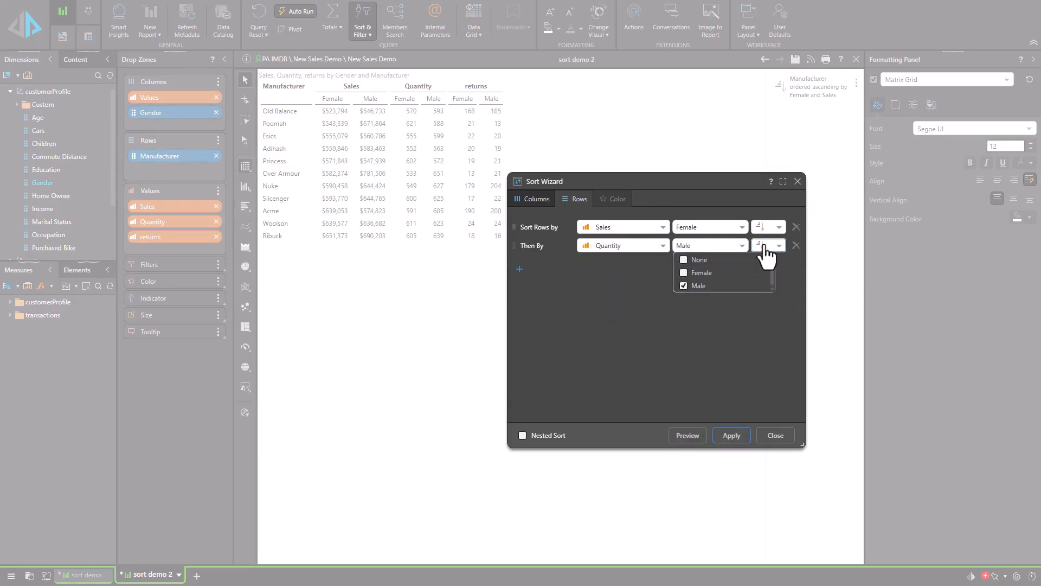
click(765, 246)
click(781, 274)
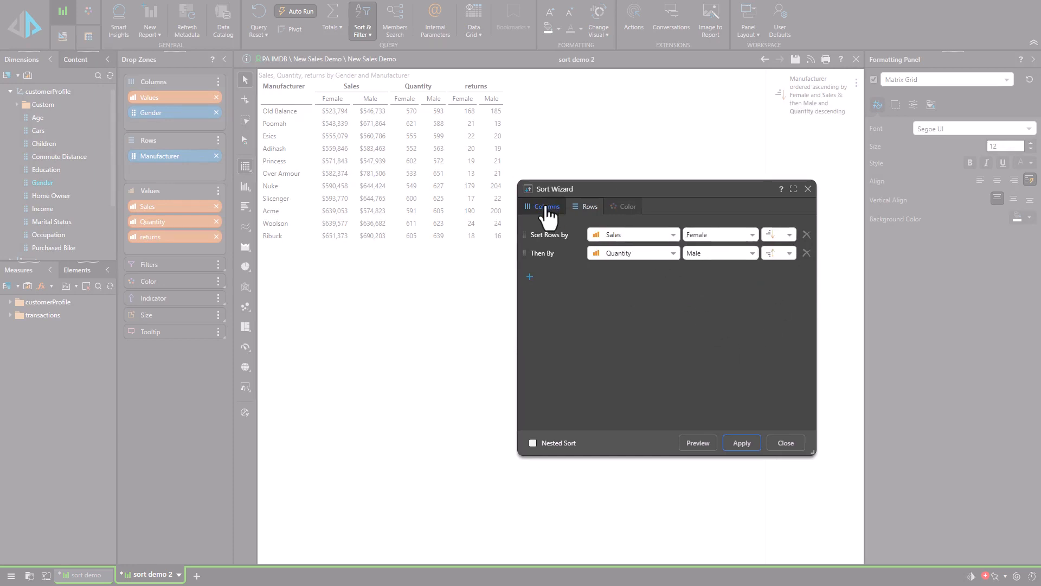
Step: Add a column sort by Gender in Z-A order and apply the row and column sorts
click(544, 207)
click(667, 320)
click(626, 238)
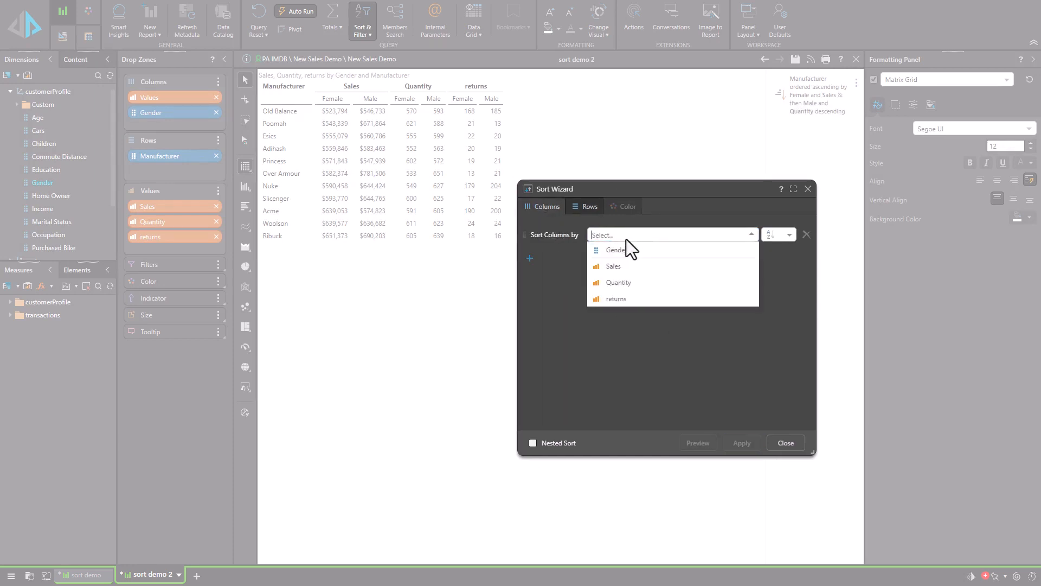
click(623, 250)
click(779, 236)
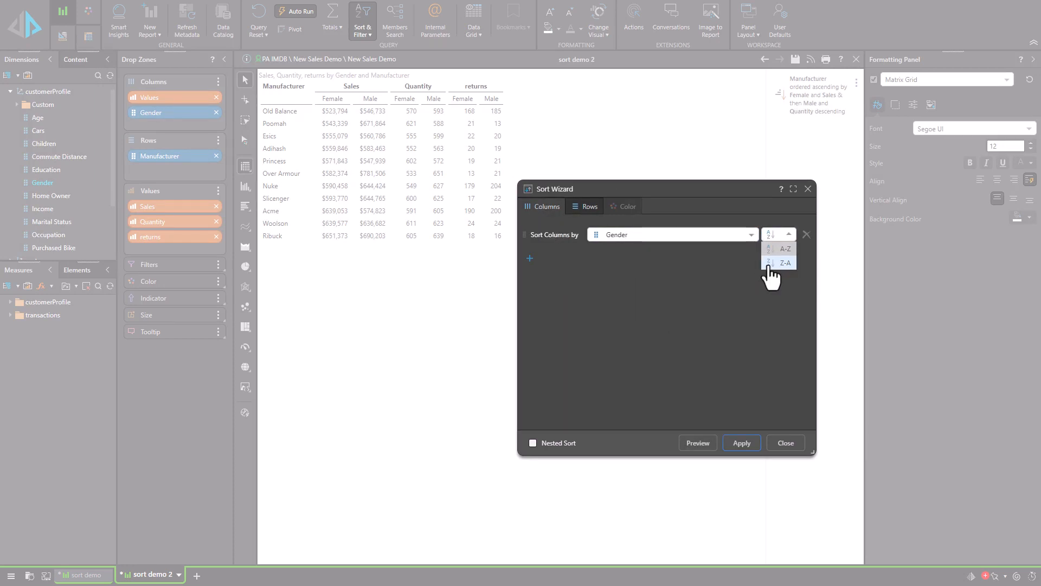
click(770, 271)
click(742, 443)
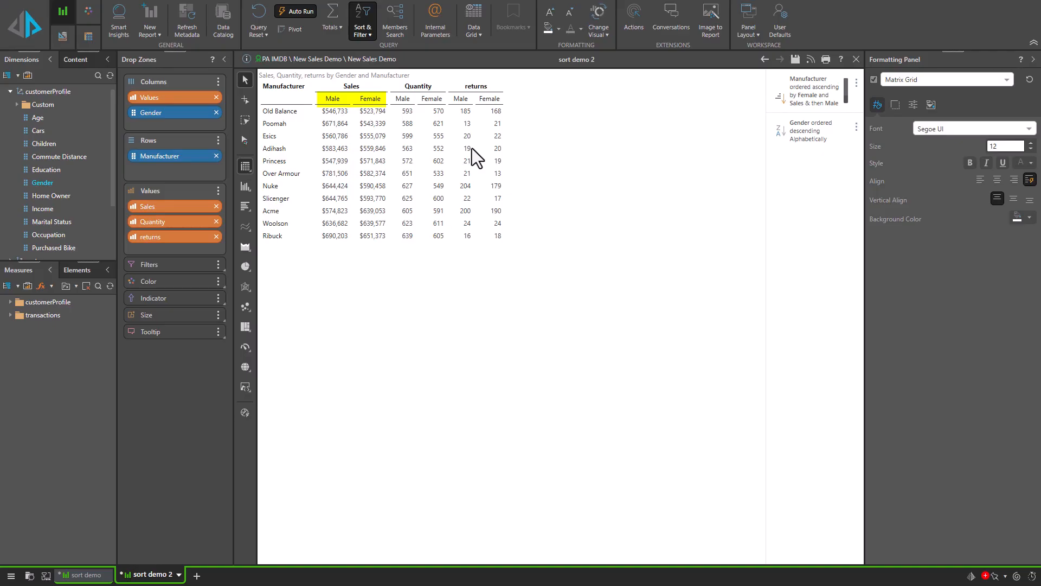
Step: Open the advanced sort settings and inspect the secondary Quantity level of Sort 1 and the settings of Sort 2
click(363, 32)
click(383, 49)
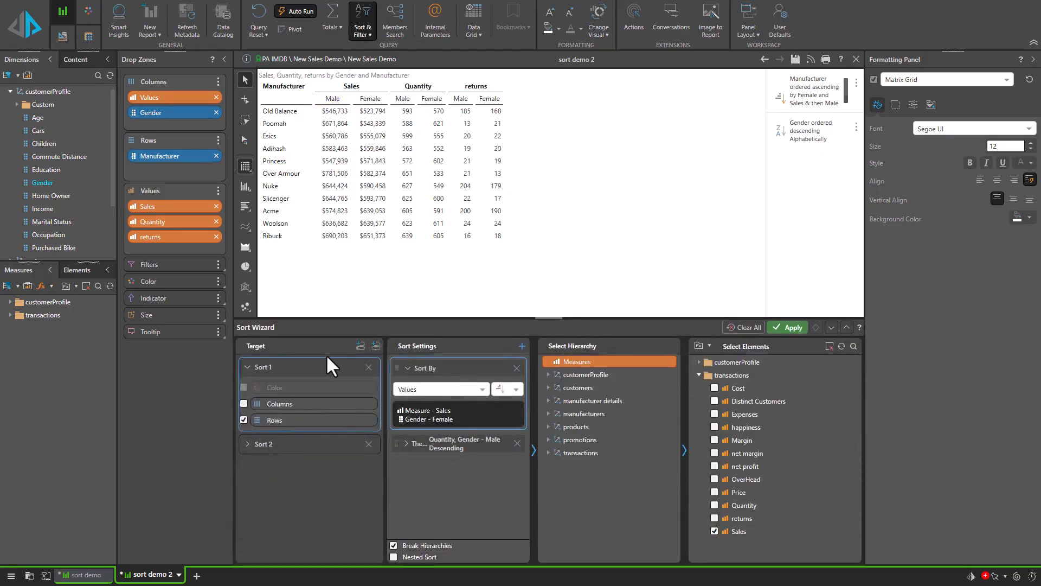
click(425, 446)
click(358, 446)
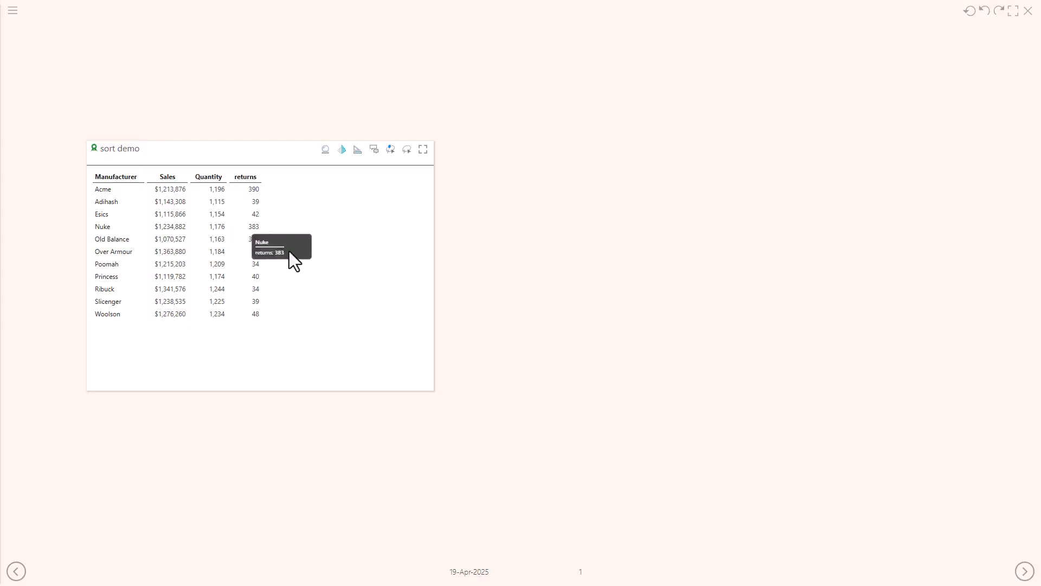
Step: Open the Sort Wizard on the presentation's sort demo grid and add a row sort by returns
right_click(306, 239)
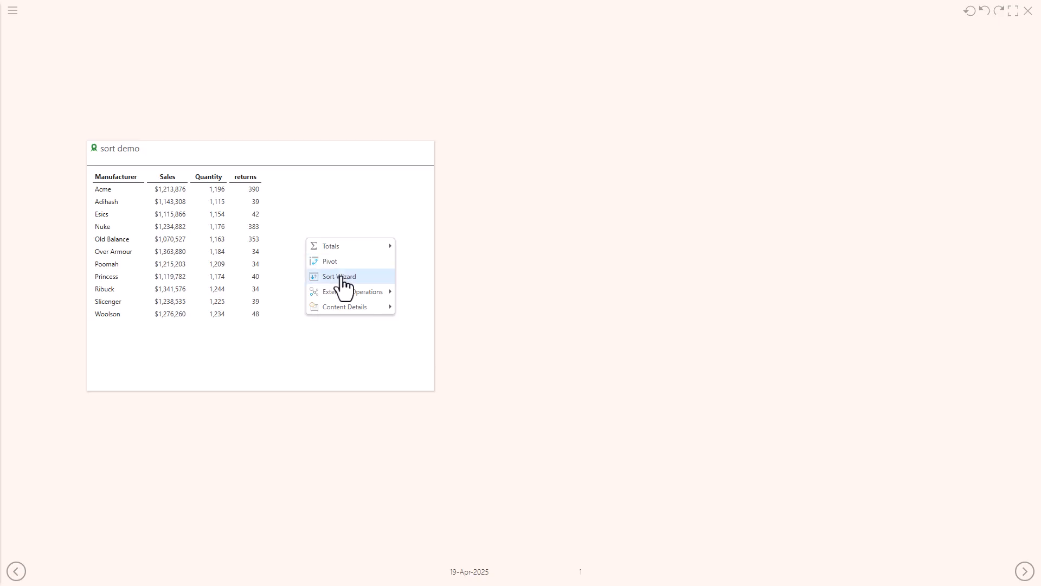
click(341, 275)
click(521, 295)
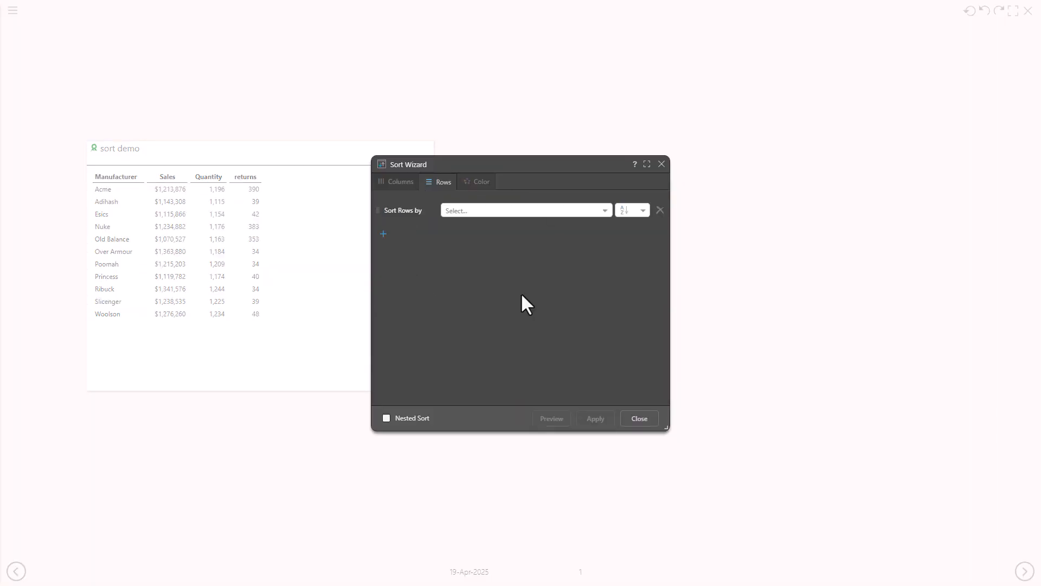
click(492, 212)
click(471, 275)
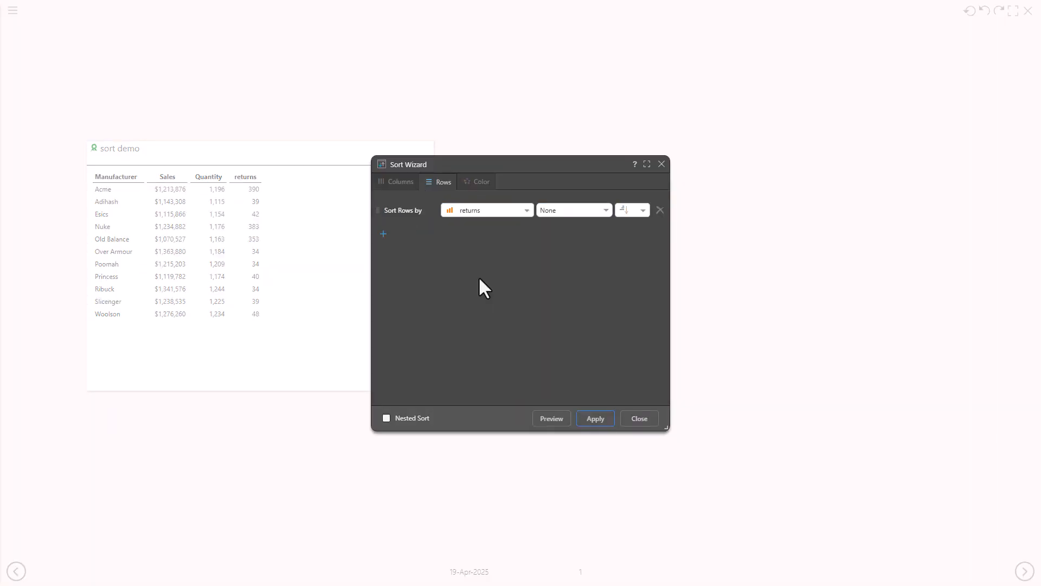
Step: Add a secondary sort by Quantity in descending order to the presentation grid and apply it
click(383, 234)
click(482, 233)
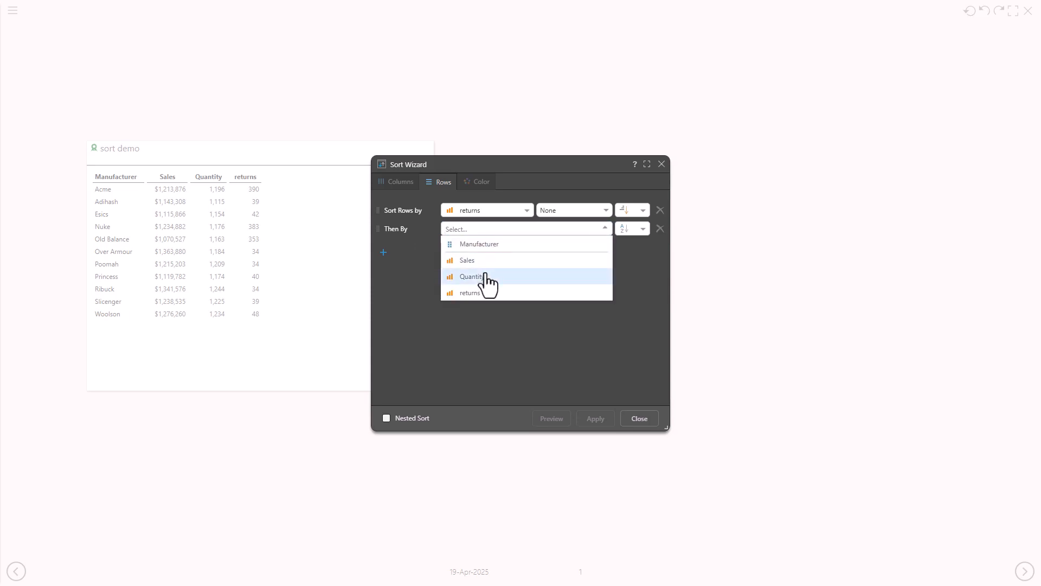
click(487, 275)
click(629, 229)
click(631, 258)
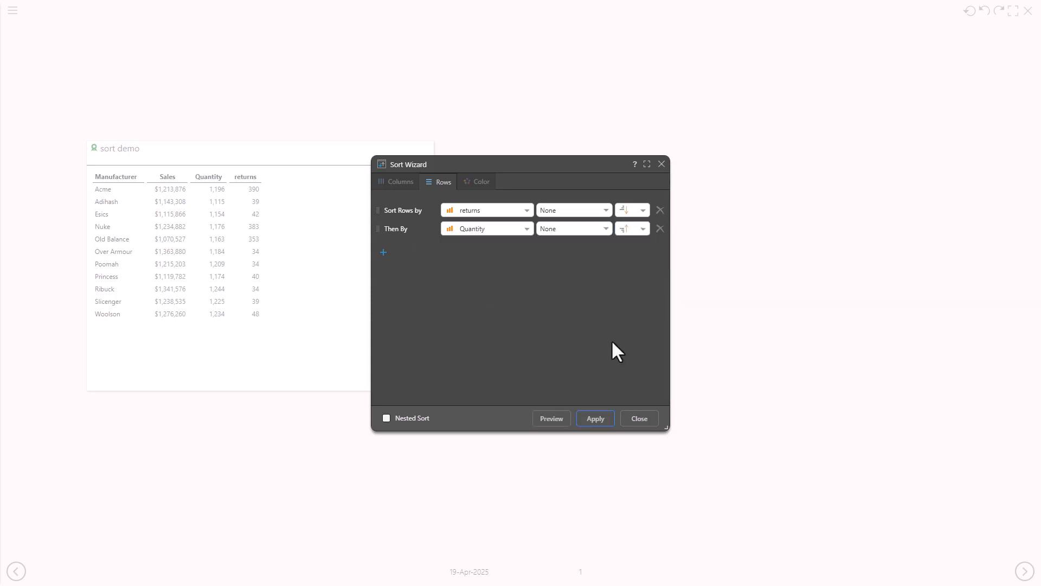
click(594, 420)
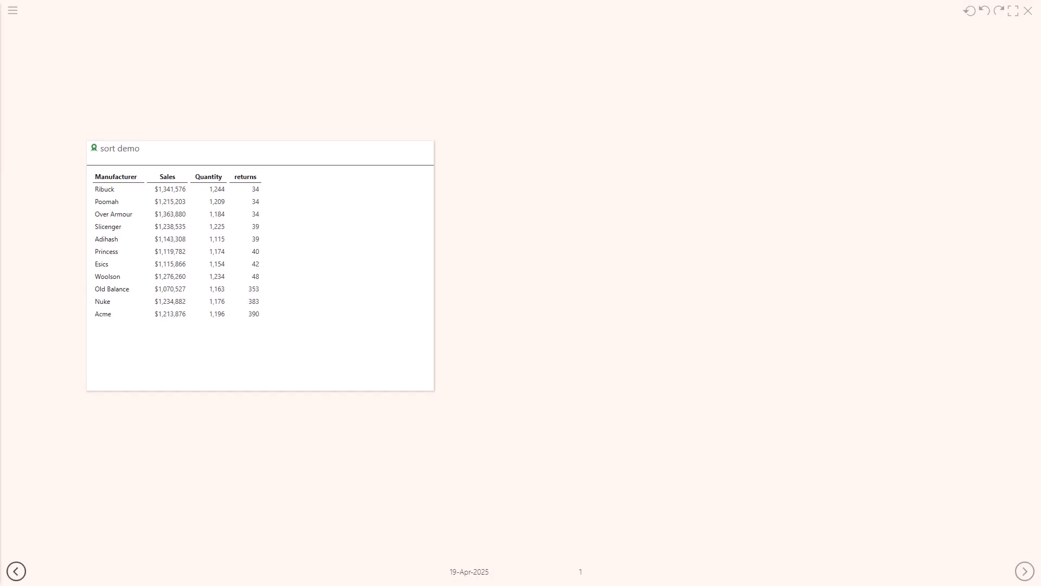